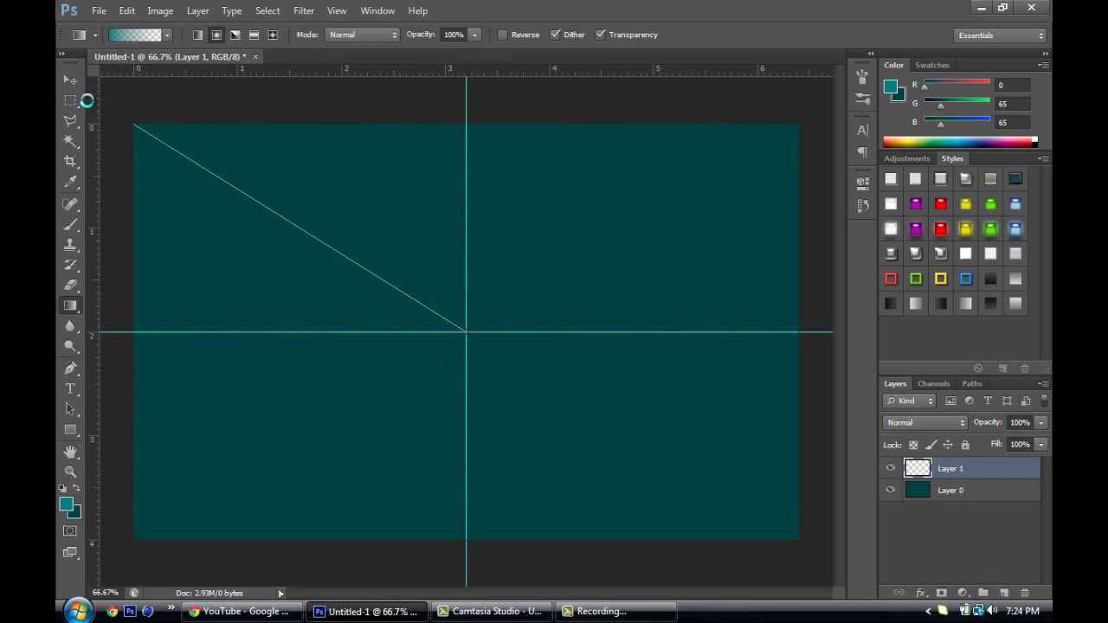
Set the opacity of the radial gradient layer to 64% and add a new empty layer above it
{"action": "left_click_drag", "start_coordinate": [980, 430], "coordinate": [966, 424]}
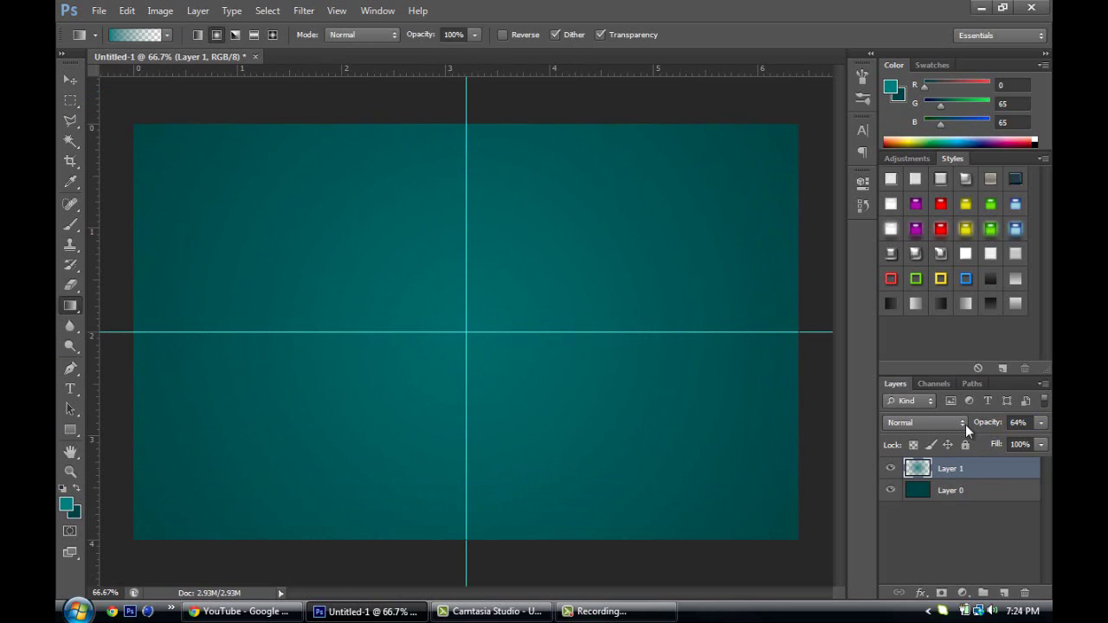
{"action": "left_click", "coordinate": [69, 82]}
{"action": "left_click", "coordinate": [1004, 594]}
Open New mouse pad.psd from the .PSD's Used Mostly folder on the Desktop
{"action": "left_click", "coordinate": [100, 14]}
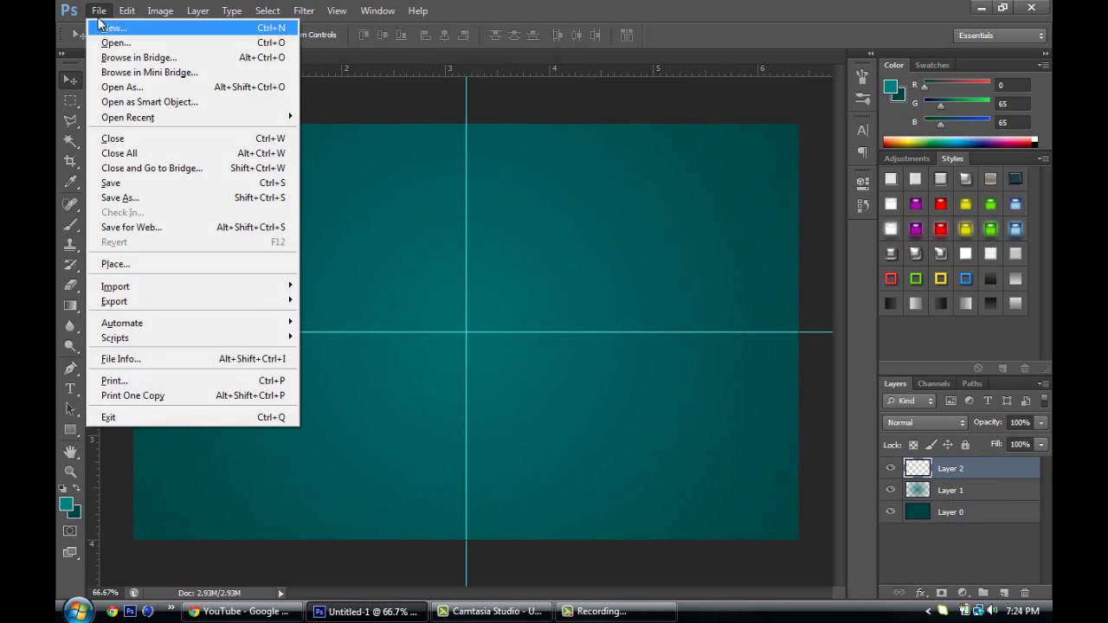
{"action": "left_click", "coordinate": [101, 15]}
{"action": "left_click", "coordinate": [99, 15]}
{"action": "left_click", "coordinate": [121, 42]}
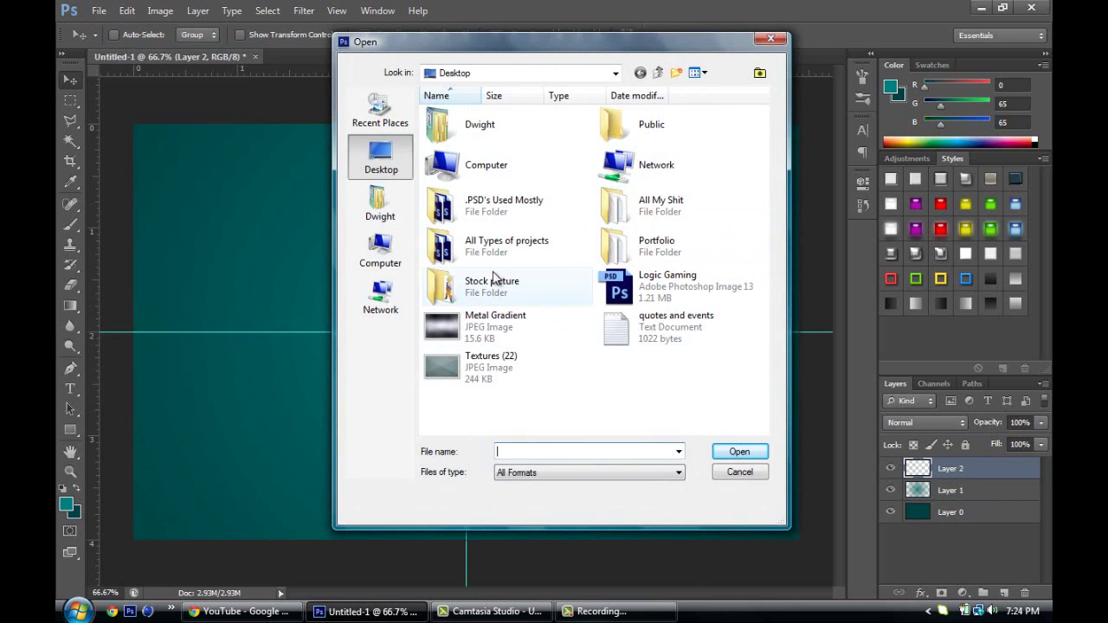
{"action": "double_click", "coordinate": [516, 210]}
{"action": "double_click", "coordinate": [510, 131]}
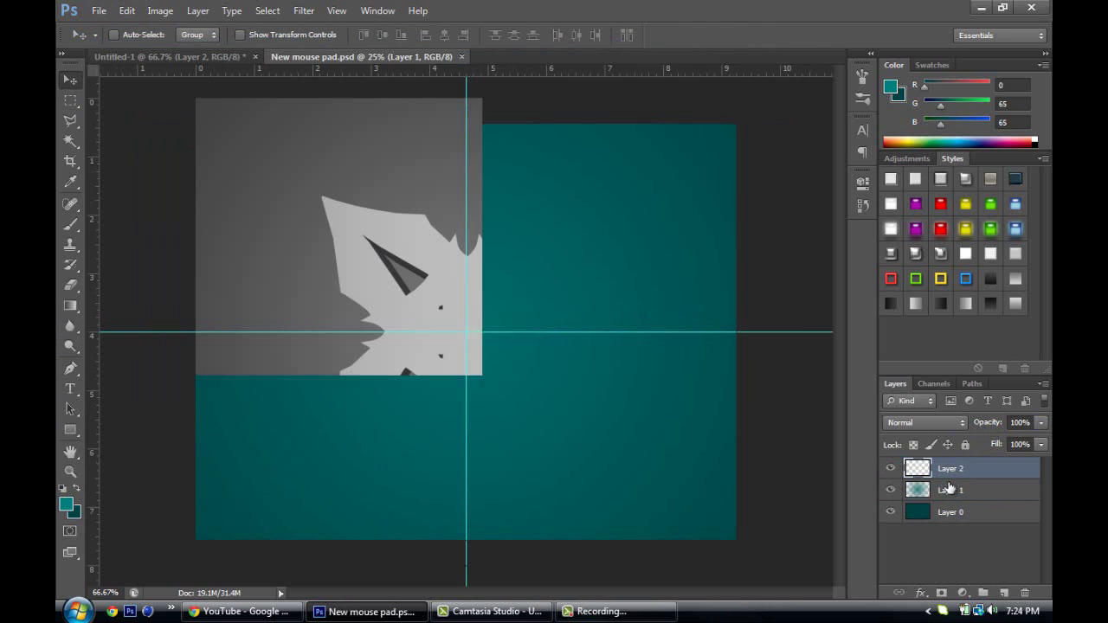
Paste the grey four-pointed emblem into Untitled-1 and scale it down, centred on the crossing of the guides
{"action": "left_click", "coordinate": [183, 57]}
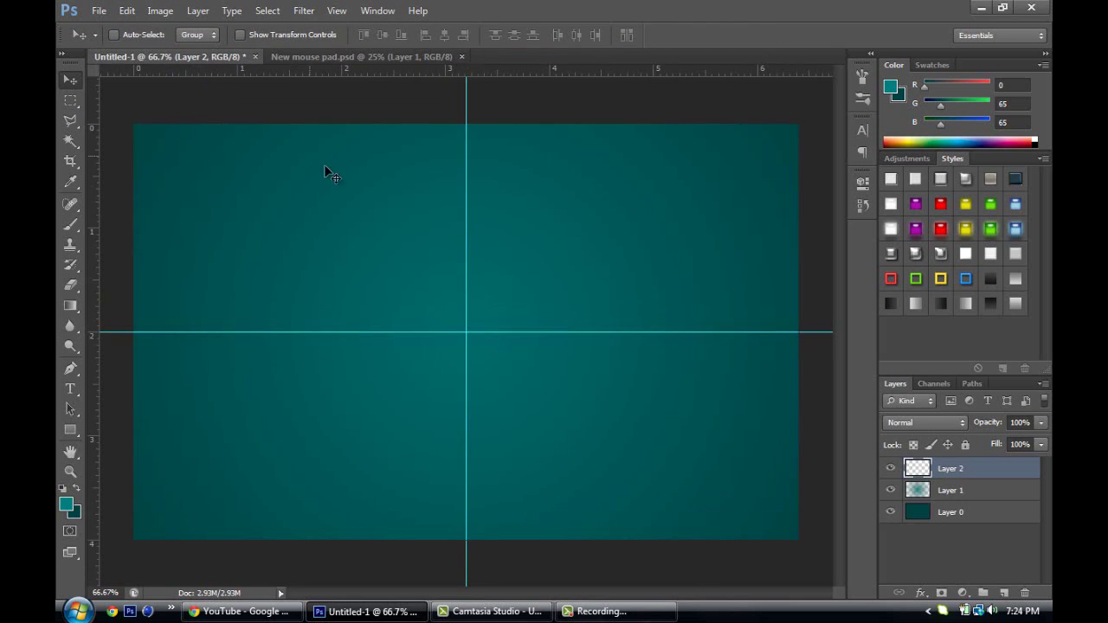
{"action": "key", "text": "ctrl+v"}
{"action": "key", "text": "ctrl+t"}
{"action": "left_click_drag", "start_coordinate": [135, 124], "coordinate": [362, 199]}
{"action": "left_click_drag", "start_coordinate": [467, 190], "coordinate": [467, 242]}
{"action": "left_click_drag", "start_coordinate": [582, 243], "coordinate": [581, 211]}
{"action": "left_click_drag", "start_coordinate": [539, 291], "coordinate": [540, 301]}
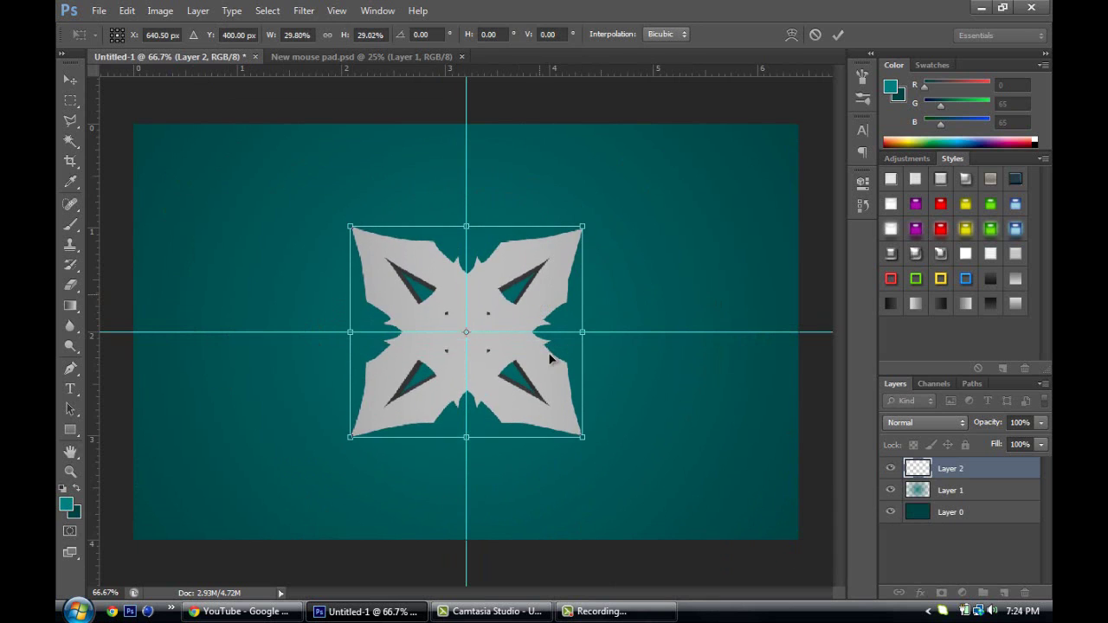
{"action": "left_click_drag", "start_coordinate": [582, 439], "coordinate": [560, 410]}
{"action": "left_click_drag", "start_coordinate": [509, 339], "coordinate": [566, 334]}
{"action": "key", "text": "Return"}
Draw a full-width horizontal rectangle about 100 px tall behind the emblem, centred on the horizontal guide, and fill it with dark teal
{"action": "left_click", "coordinate": [973, 491]}
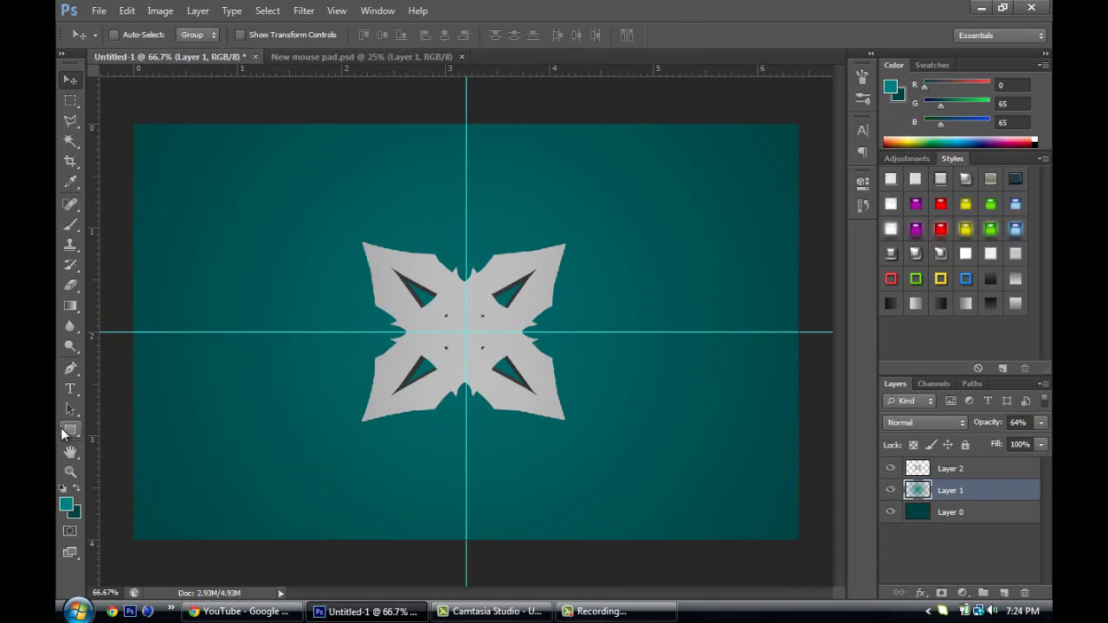
{"action": "left_click_drag", "start_coordinate": [93, 332], "coordinate": [833, 306]}
{"action": "double_click", "coordinate": [912, 494]}
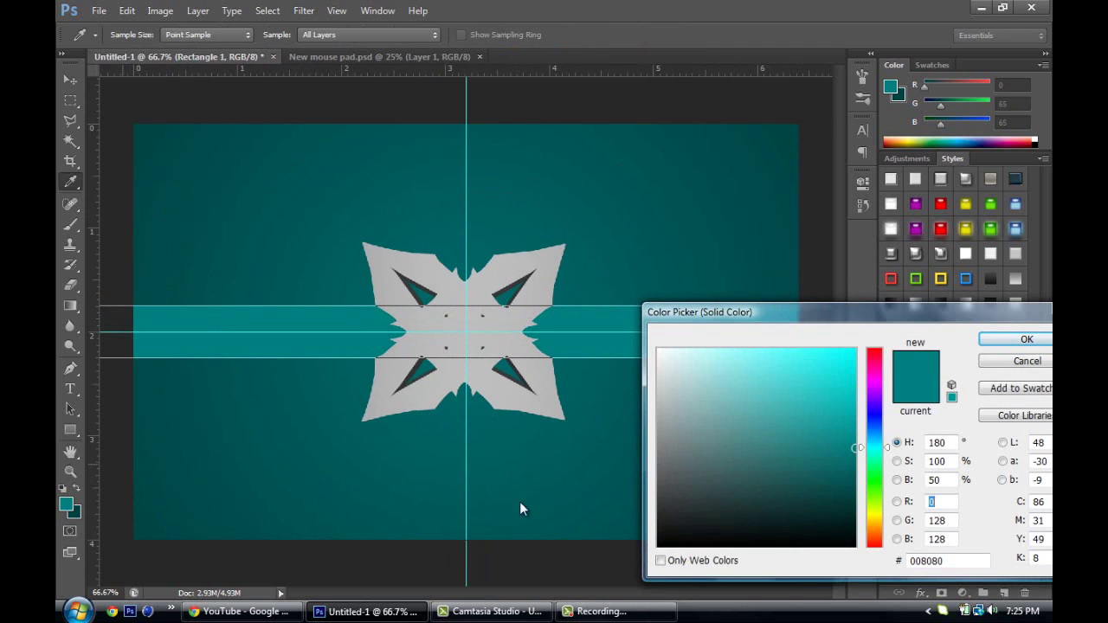
{"action": "left_click", "coordinate": [853, 499]}
{"action": "left_click", "coordinate": [1027, 339]}
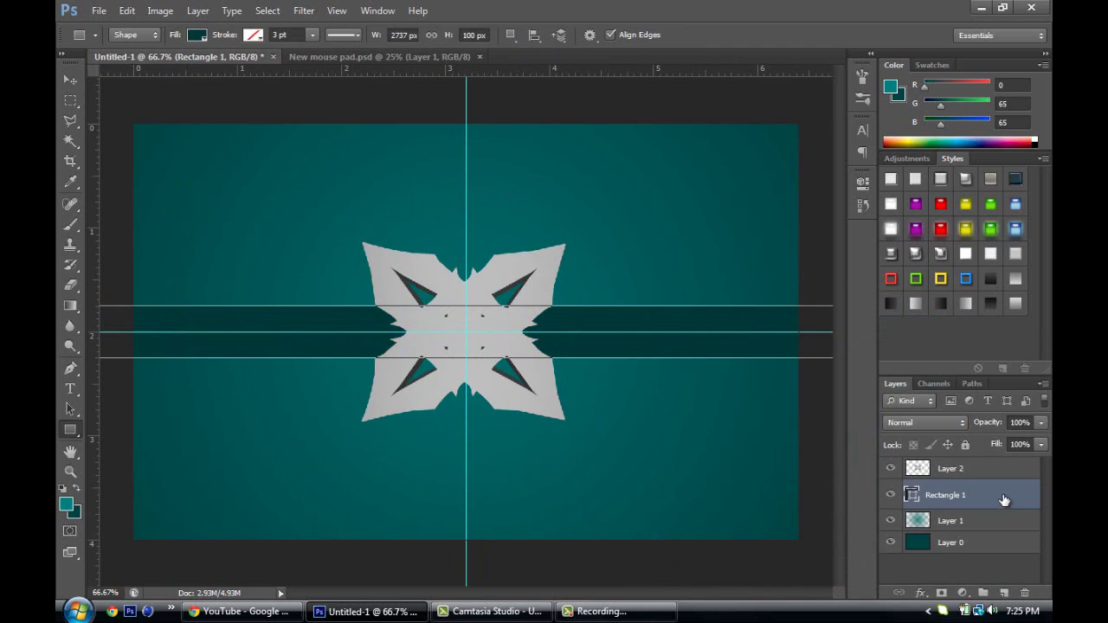
Add a Drop Shadow to the rectangle band with a distance of 10 px and an adjusted size
{"action": "double_click", "coordinate": [1003, 494]}
{"action": "left_click", "coordinate": [634, 426]}
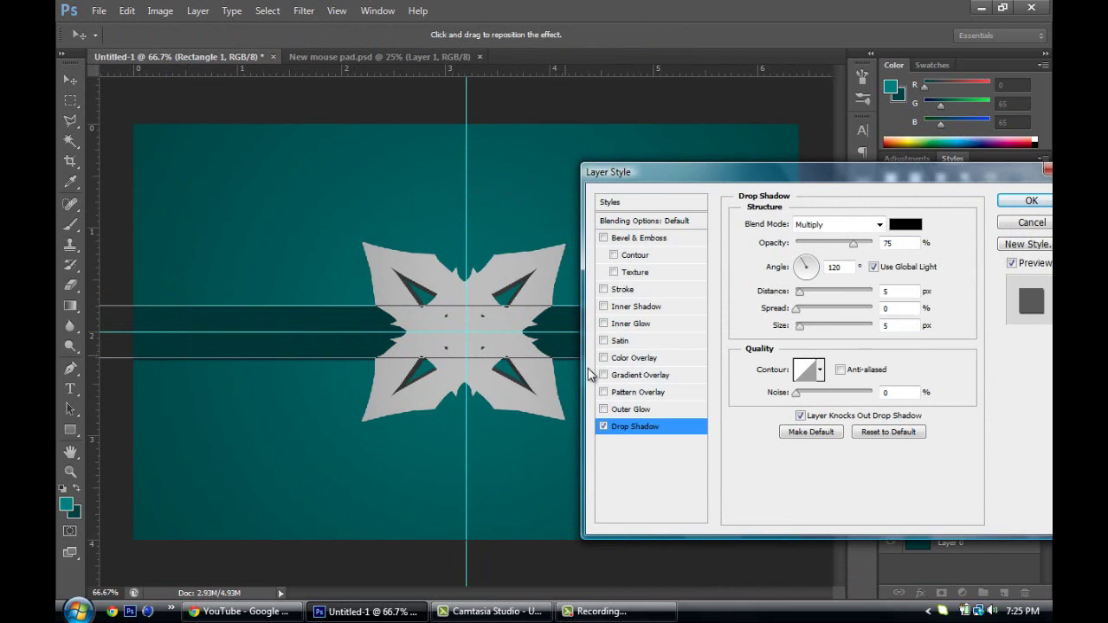
{"action": "left_click_drag", "start_coordinate": [719, 176], "coordinate": [798, 147]}
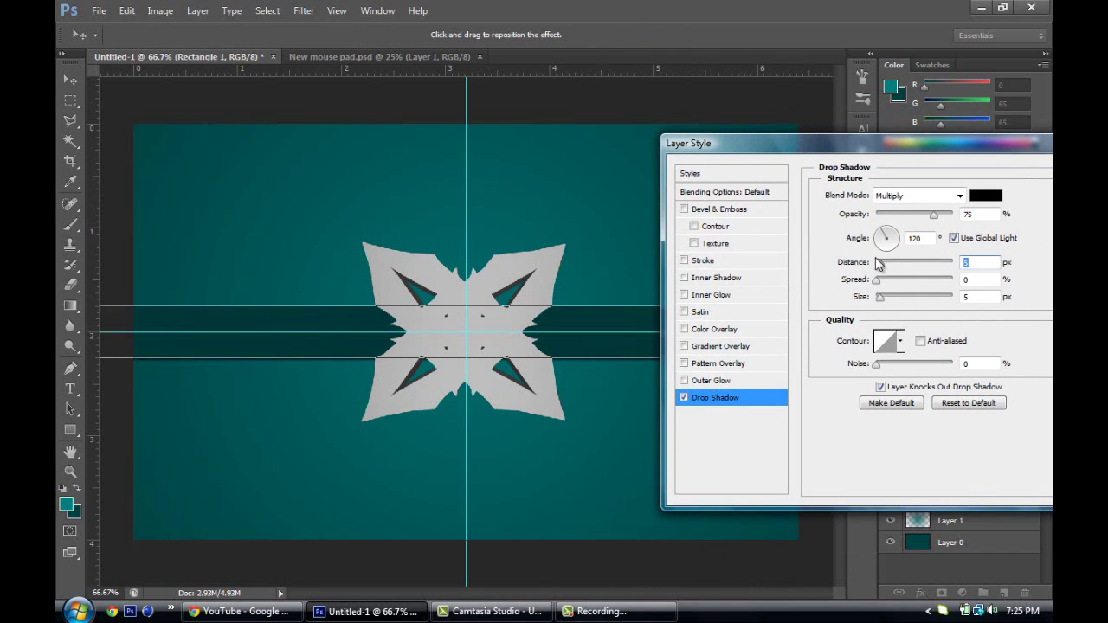
{"action": "left_click_drag", "start_coordinate": [876, 258], "coordinate": [882, 252]}
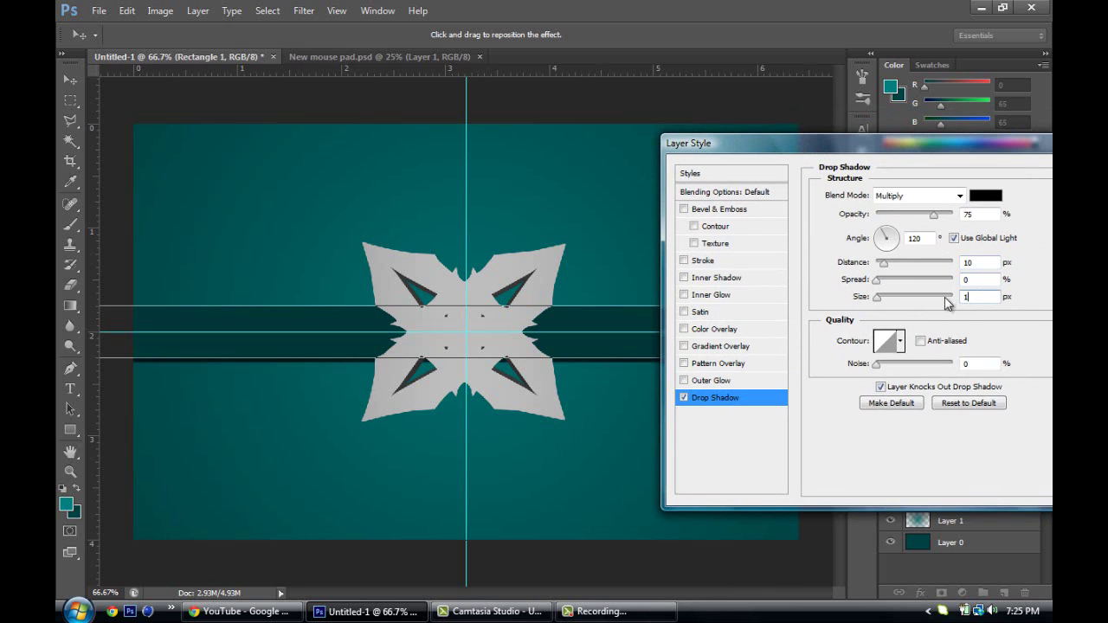
{"action": "left_click_drag", "start_coordinate": [1000, 145], "coordinate": [904, 171]}
{"action": "left_click", "coordinate": [1011, 200]}
Copy the layer style of the rectangle band and paste it onto the emblem layer
{"action": "right_click", "coordinate": [992, 496]}
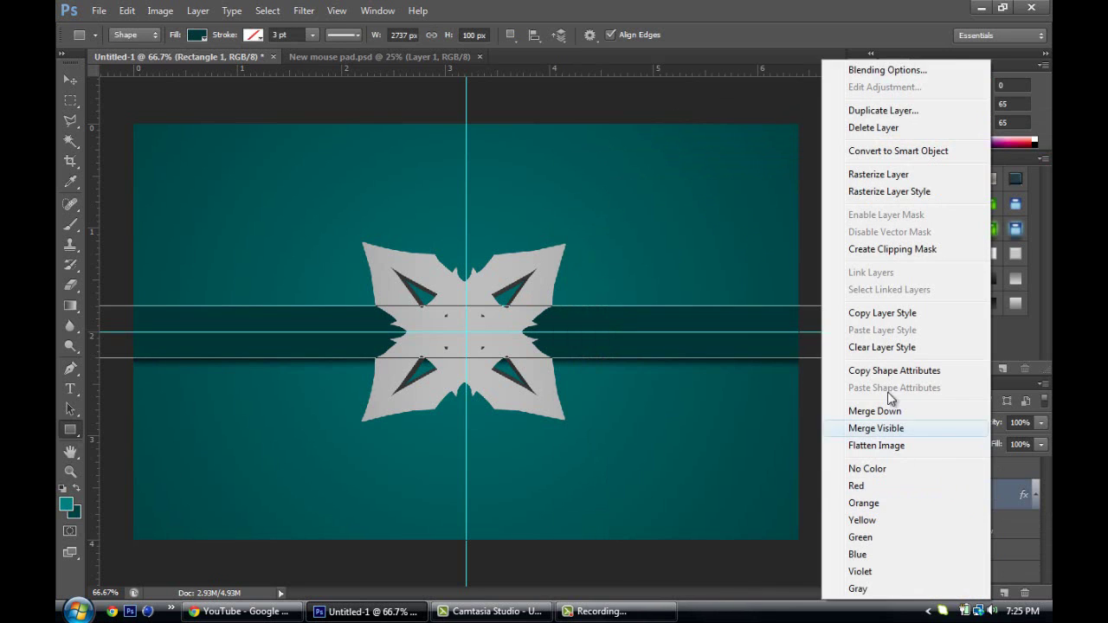
{"action": "left_click", "coordinate": [901, 313]}
{"action": "right_click", "coordinate": [987, 469]}
{"action": "left_click", "coordinate": [878, 328]}
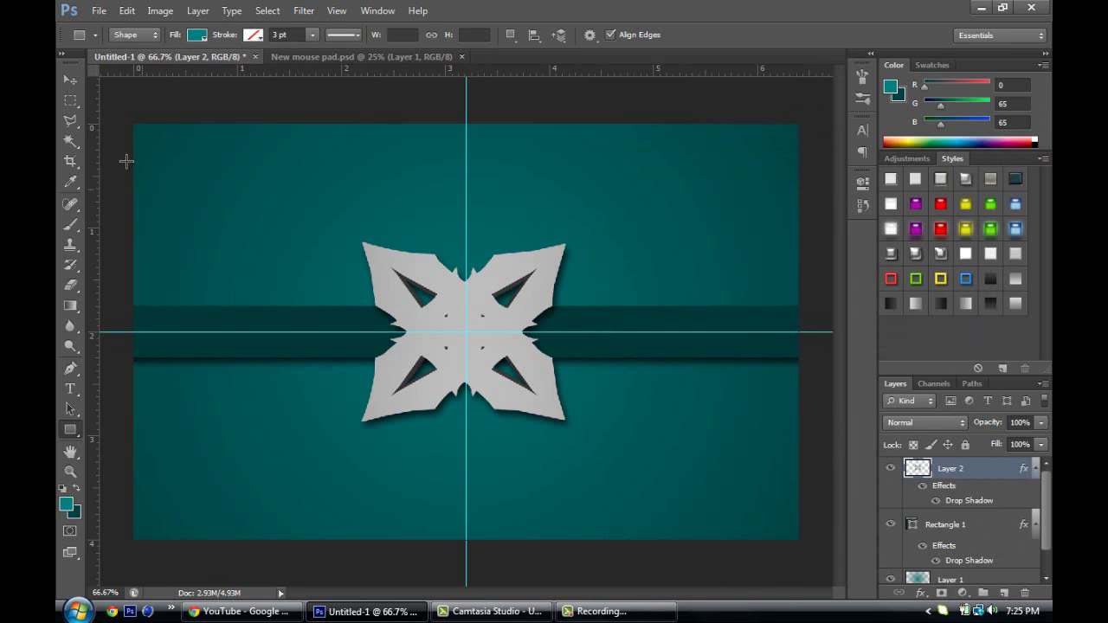
Open Metal Gradient.jpg from the Desktop, convert its background into a regular layer and select its contents for copying
{"action": "key", "text": "v"}
{"action": "left_click", "coordinate": [99, 11]}
{"action": "left_click", "coordinate": [113, 40]}
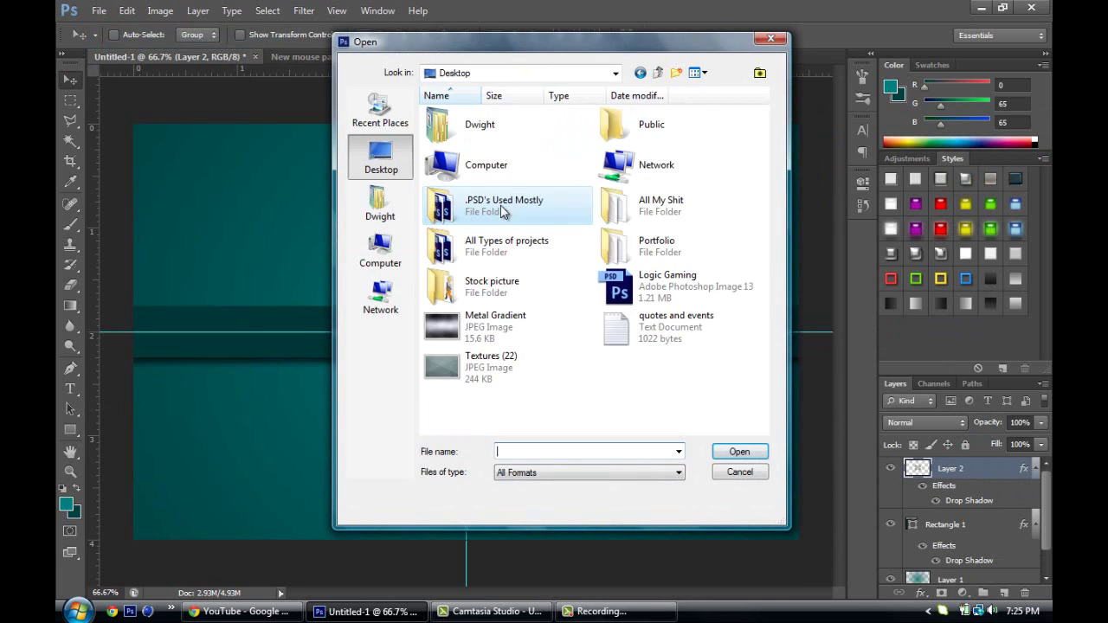
{"action": "double_click", "coordinate": [497, 321]}
{"action": "double_click", "coordinate": [961, 472]}
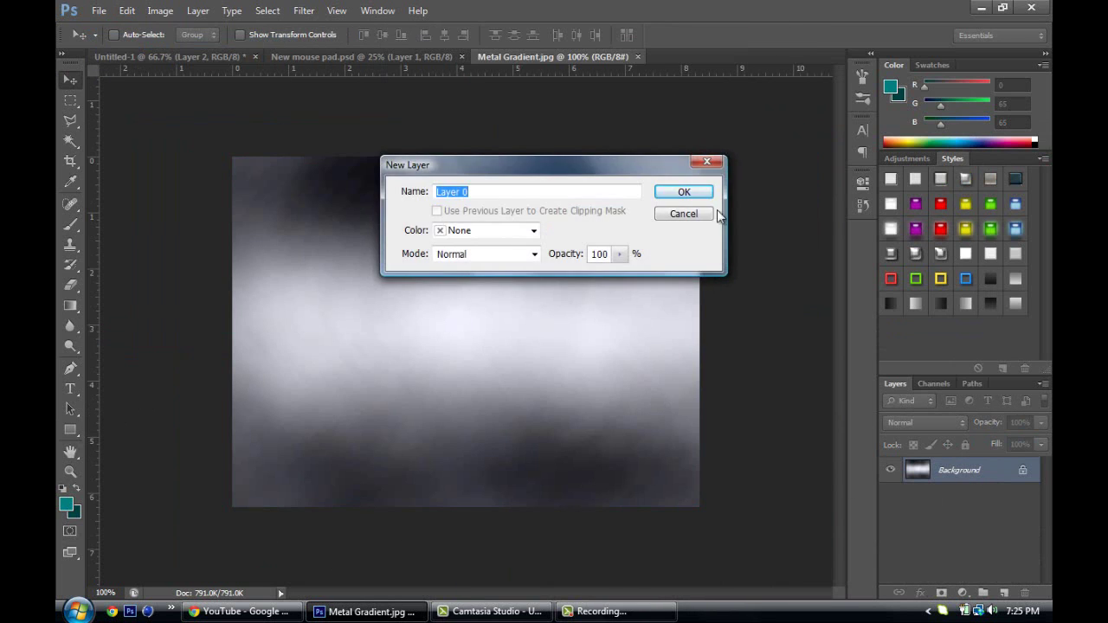
{"action": "left_click", "coordinate": [692, 193]}
{"action": "left_click", "coordinate": [920, 470], "text": "ctrl"}
Paste the metal gradient above the rectangle in Untitled-1, stretch it to cover the band and clip it to the rectangle
{"action": "left_click", "coordinate": [208, 57]}
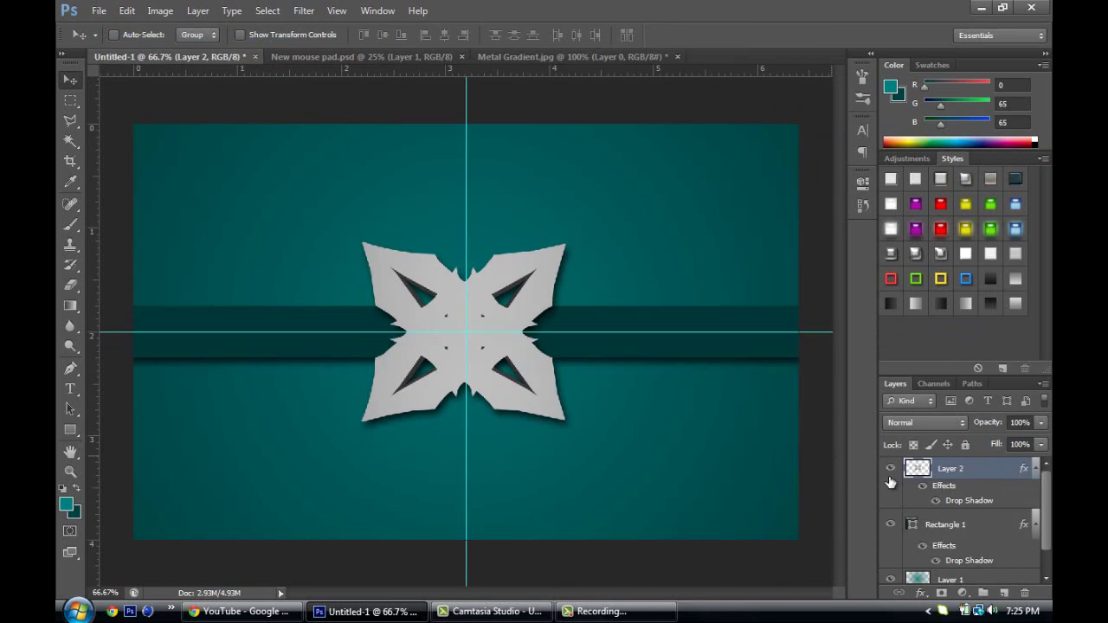
{"action": "left_click", "coordinate": [961, 525]}
{"action": "key", "text": "ctrl+v"}
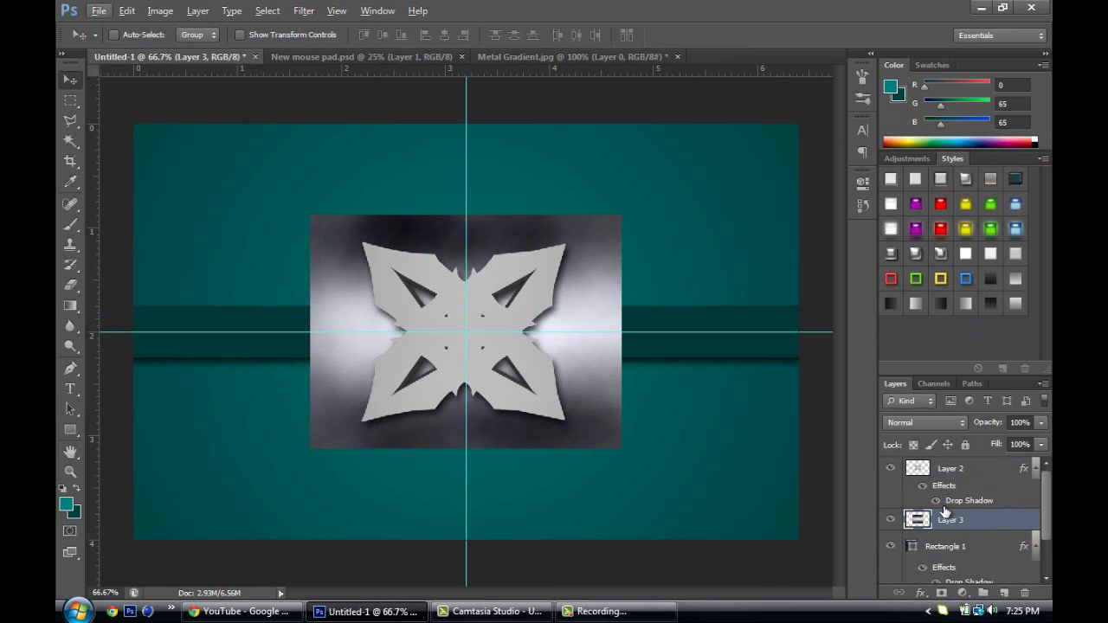
{"action": "key", "text": "ctrl+t"}
{"action": "left_click_drag", "start_coordinate": [622, 215], "coordinate": [798, 305]}
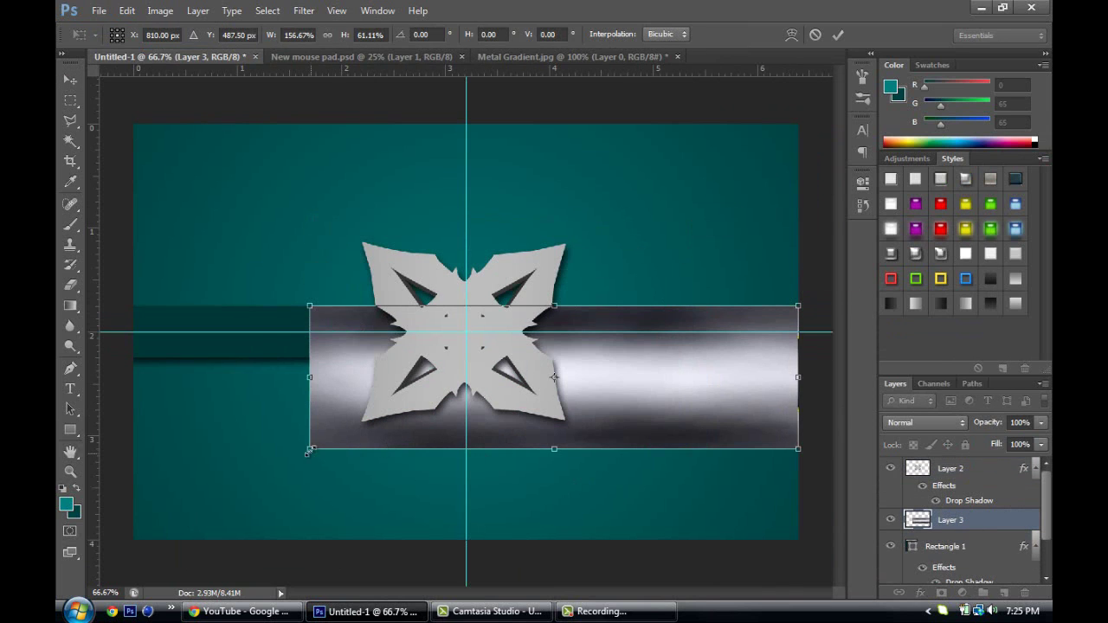
{"action": "left_click_drag", "start_coordinate": [309, 451], "coordinate": [135, 358]}
{"action": "key", "text": "Return"}
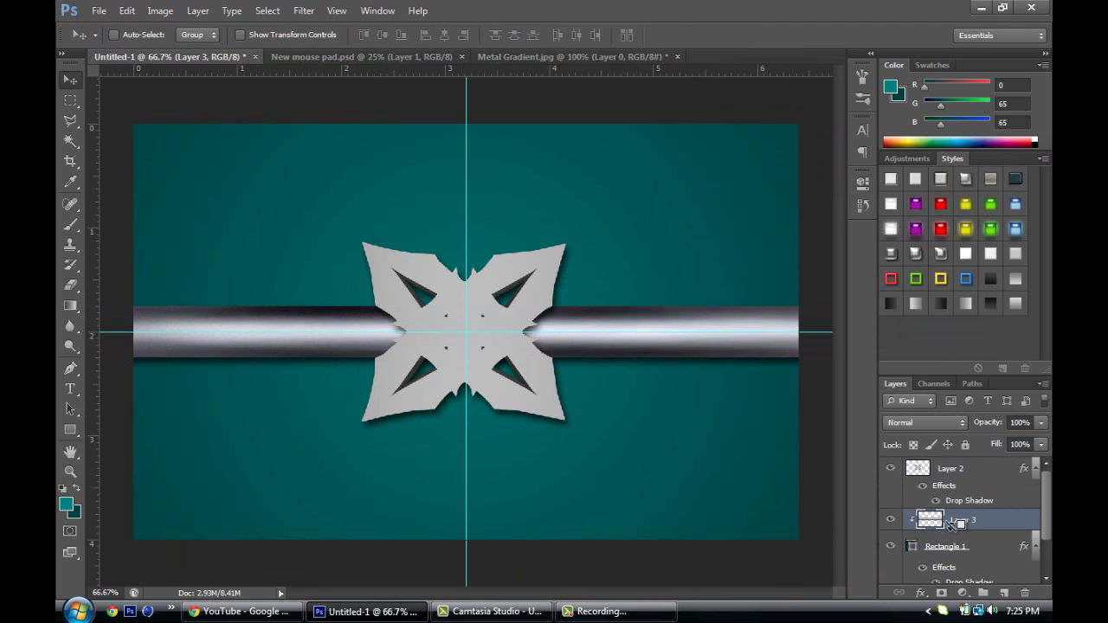
Set the metal gradient layer's blend mode to Color Burn and add a new layer above the emblem
{"action": "left_click", "coordinate": [925, 422]}
{"action": "left_click", "coordinate": [905, 62]}
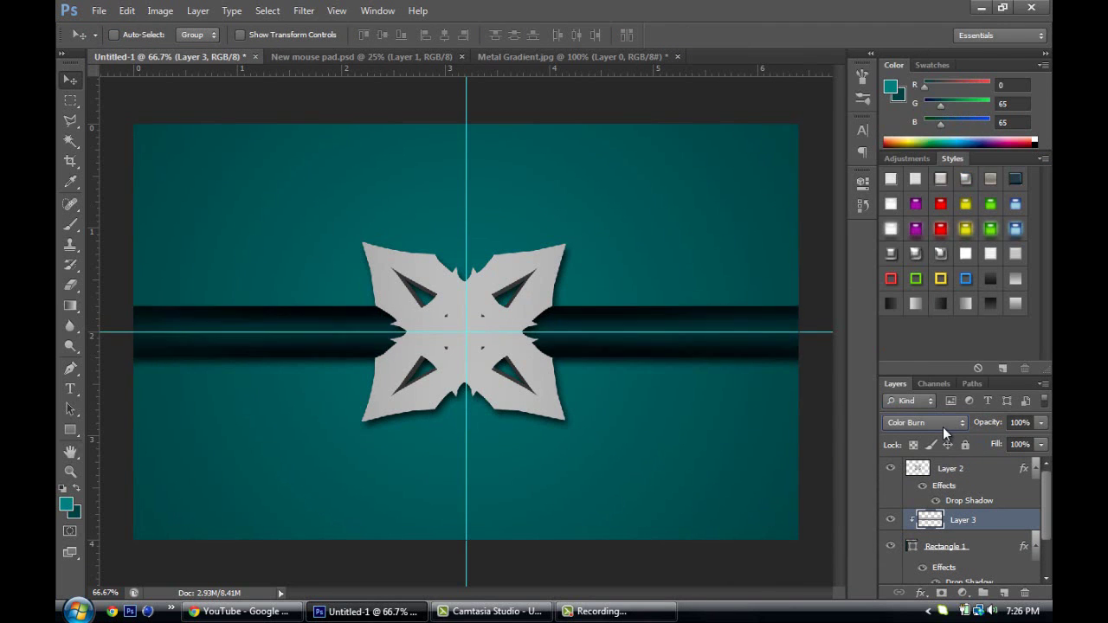
{"action": "left_click", "coordinate": [958, 473]}
{"action": "left_click", "coordinate": [1003, 593]}
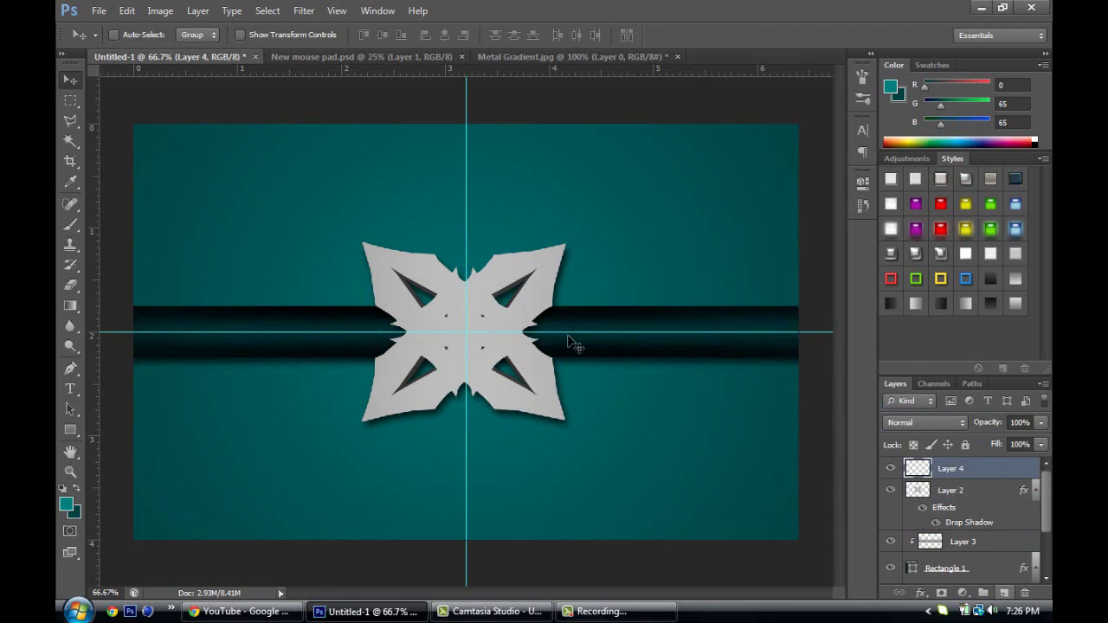
Open Textures (22).jpg from the Desktop, convert its background into a regular layer and copy the whole image
{"action": "left_click", "coordinate": [100, 18]}
{"action": "left_click", "coordinate": [116, 41]}
{"action": "double_click", "coordinate": [507, 366]}
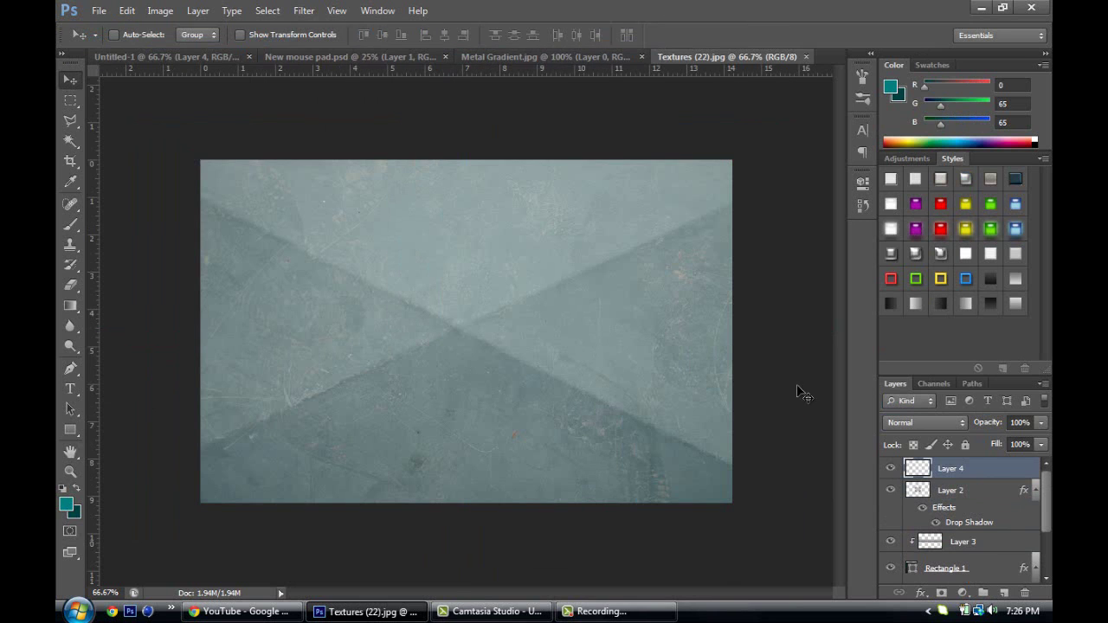
{"action": "double_click", "coordinate": [958, 479]}
{"action": "key", "text": "Return"}
{"action": "key", "text": "ctrl+a"}
{"action": "key", "text": "ctrl+c"}
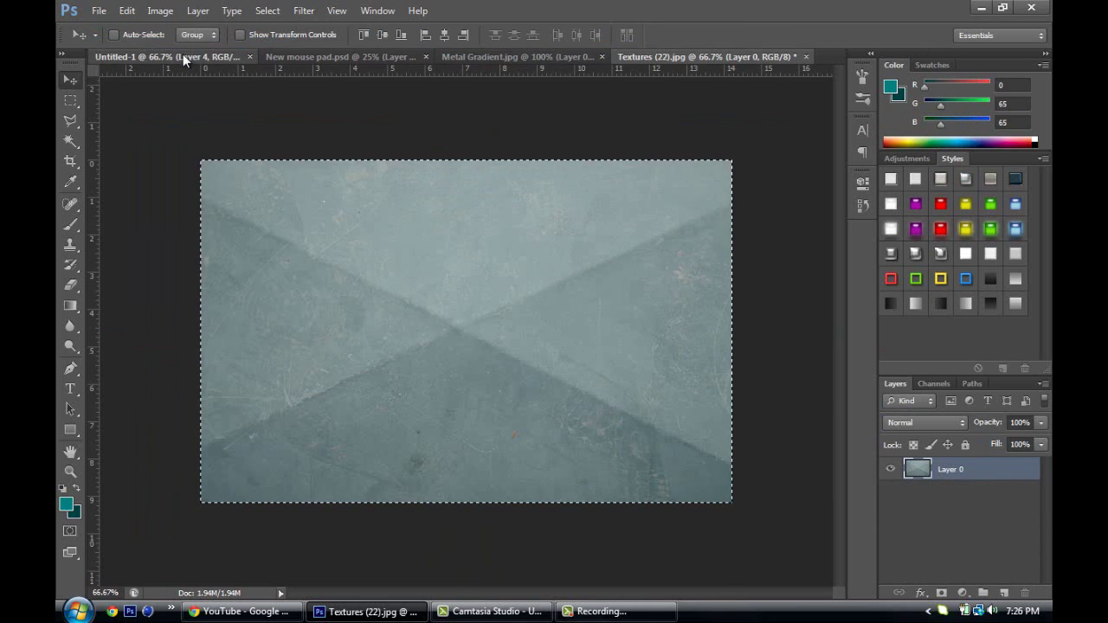
Paste the texture into Untitled-1 and scale it to about 38.6% width and 52.7% height so it covers the emblem
{"action": "left_click", "coordinate": [183, 56]}
{"action": "key", "text": "ctrl+v"}
{"action": "key", "text": "ctrl+t"}
{"action": "left_click_drag", "start_coordinate": [199, 159], "coordinate": [361, 241]}
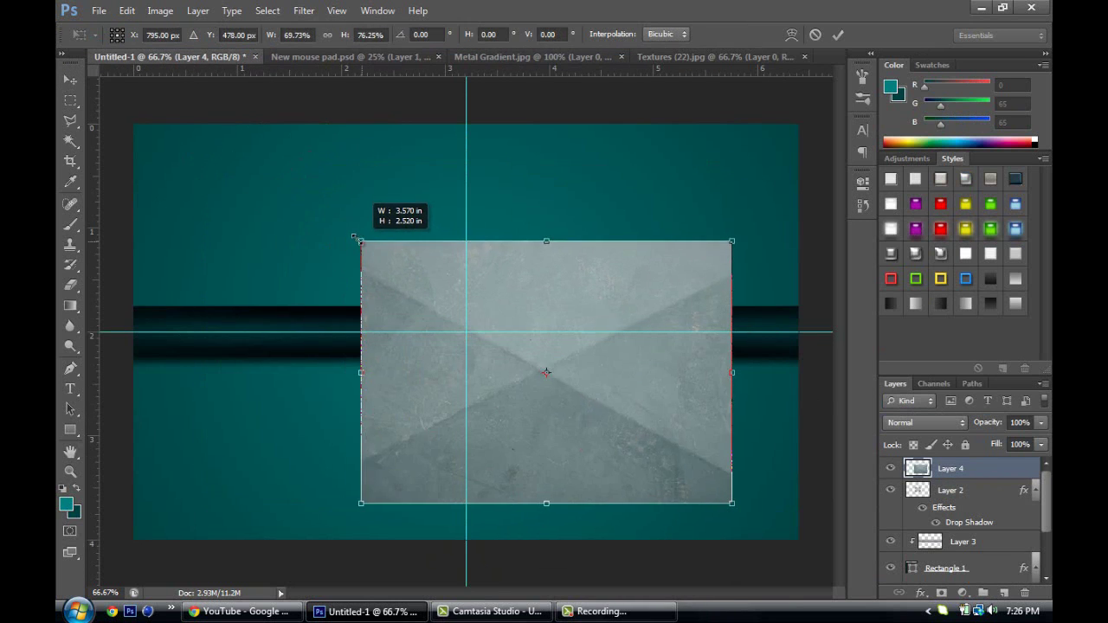
{"action": "left_click_drag", "start_coordinate": [734, 502], "coordinate": [567, 422]}
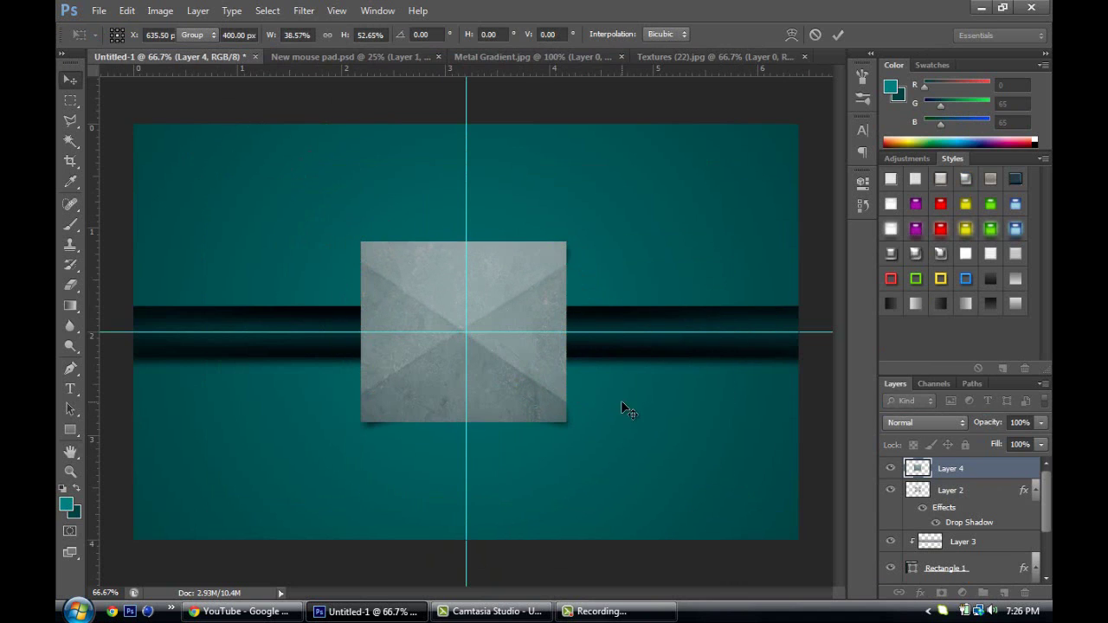
{"action": "key", "text": "Return"}
Clip the texture to the emblem layer and nudge it so it is centred on the guide crossing
{"action": "left_click", "coordinate": [960, 473], "text": "alt"}
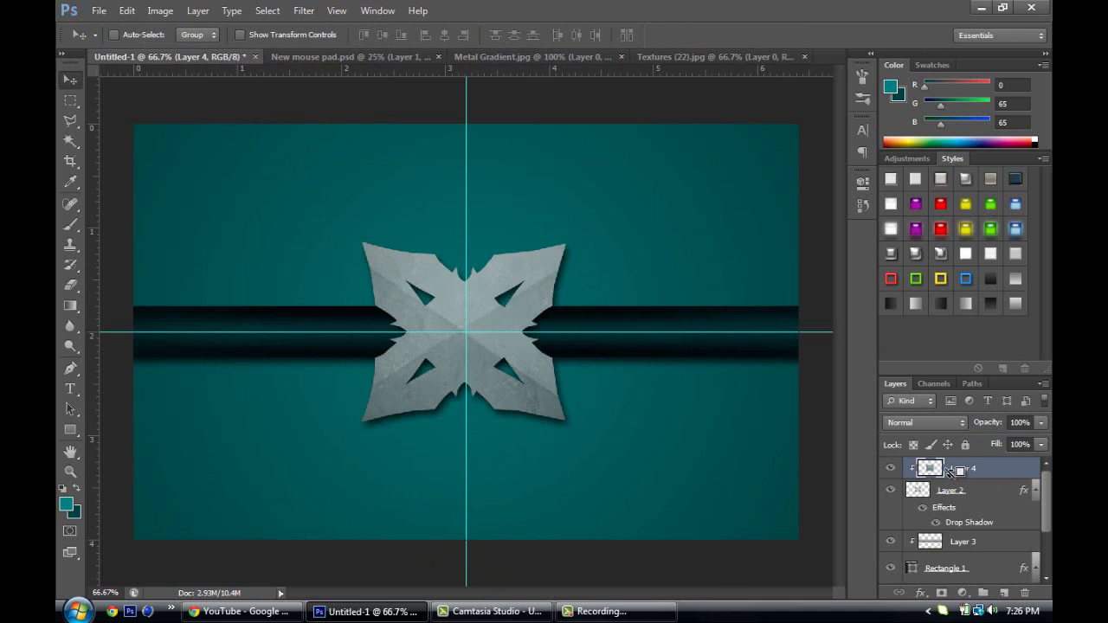
{"action": "key", "text": "ctrl+t"}
{"action": "left_click_drag", "start_coordinate": [504, 347], "coordinate": [506, 346]}
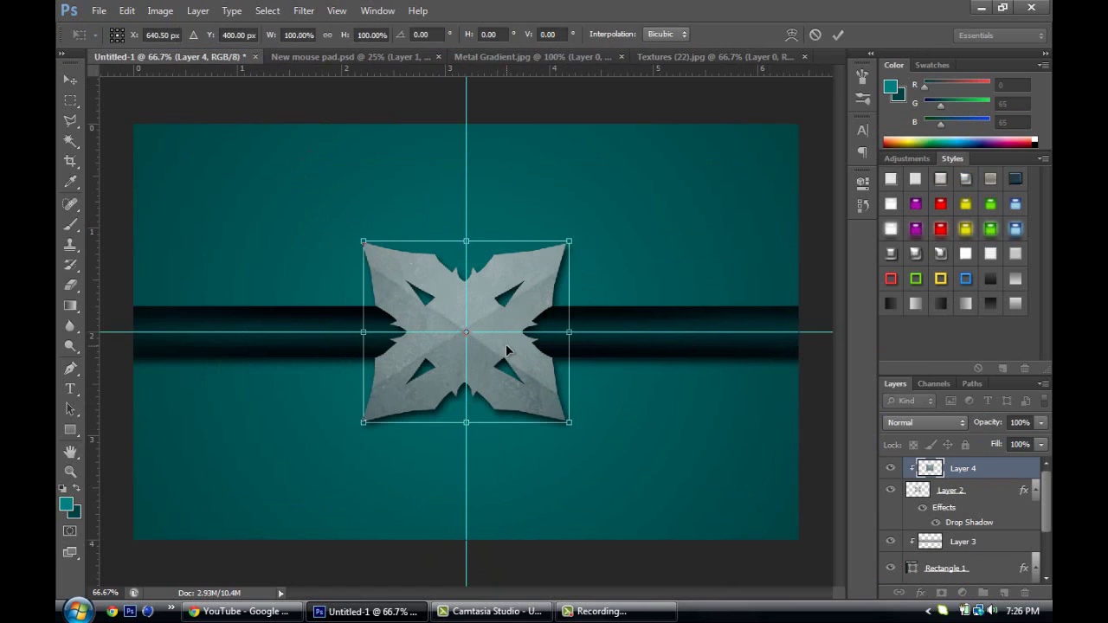
{"action": "key", "text": "Return"}
Set the texture layer's blend mode to Linear Light
{"action": "left_click", "coordinate": [957, 424]}
{"action": "left_click", "coordinate": [921, 36]}
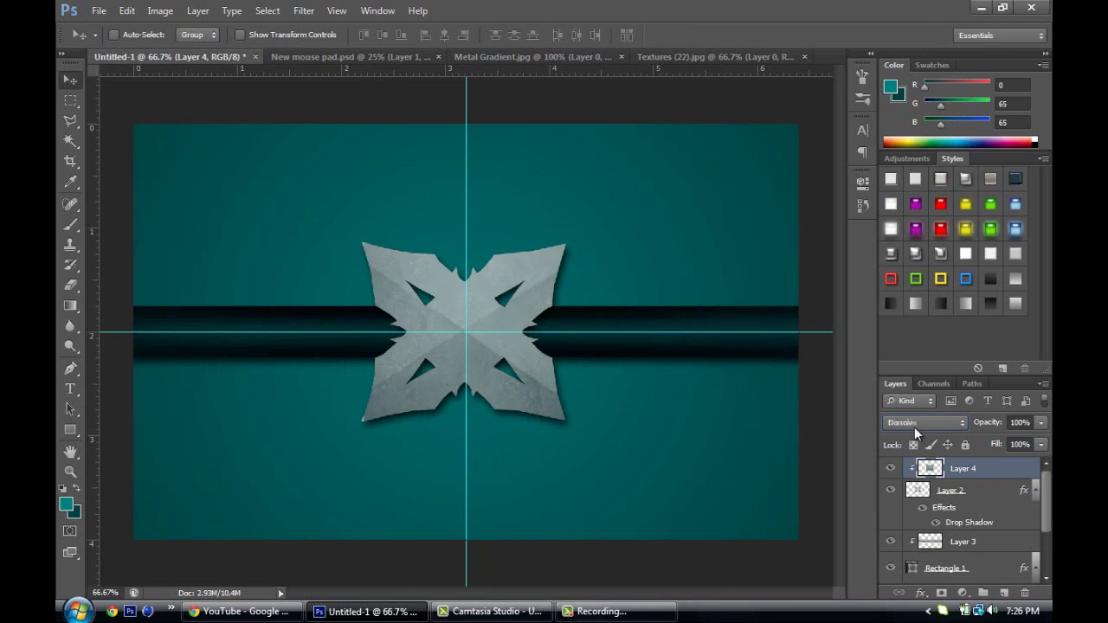
{"action": "scroll", "coordinate": [913, 425], "scroll_direction": "down", "scroll_amount": 14}
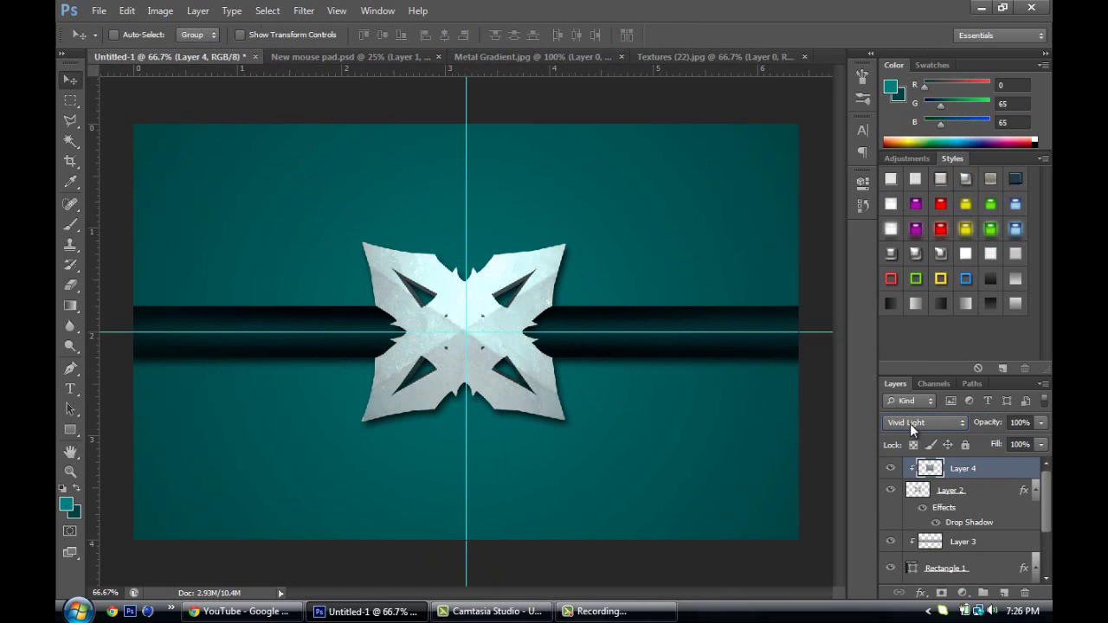
{"action": "key", "text": "Down"}
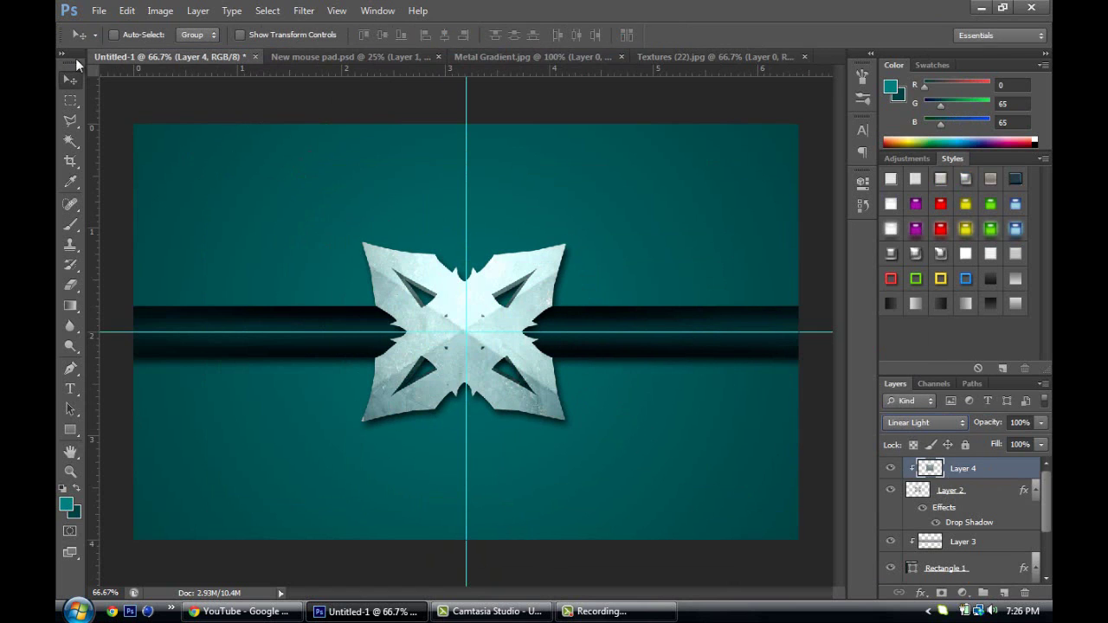
Add a layer above the radial gradient layer and write "DevDesignsGFX" on it in 48 pt Courier New above the emblem
{"action": "left_click_drag", "start_coordinate": [1045, 522], "coordinate": [1045, 563]}
{"action": "left_click", "coordinate": [977, 551]}
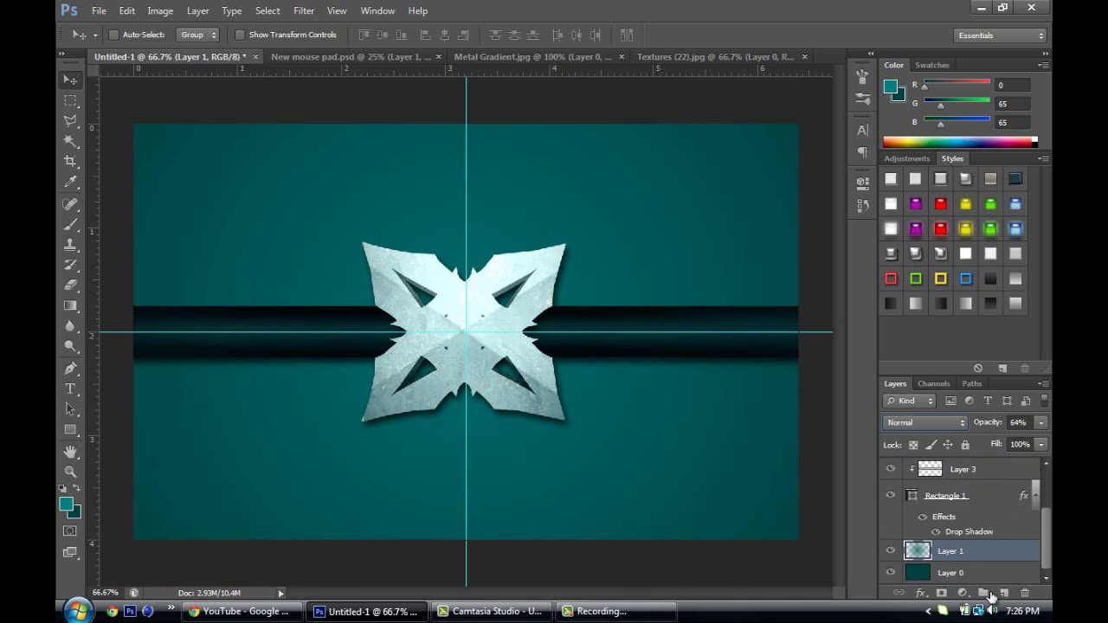
{"action": "left_click", "coordinate": [1004, 594]}
{"action": "key", "text": "t"}
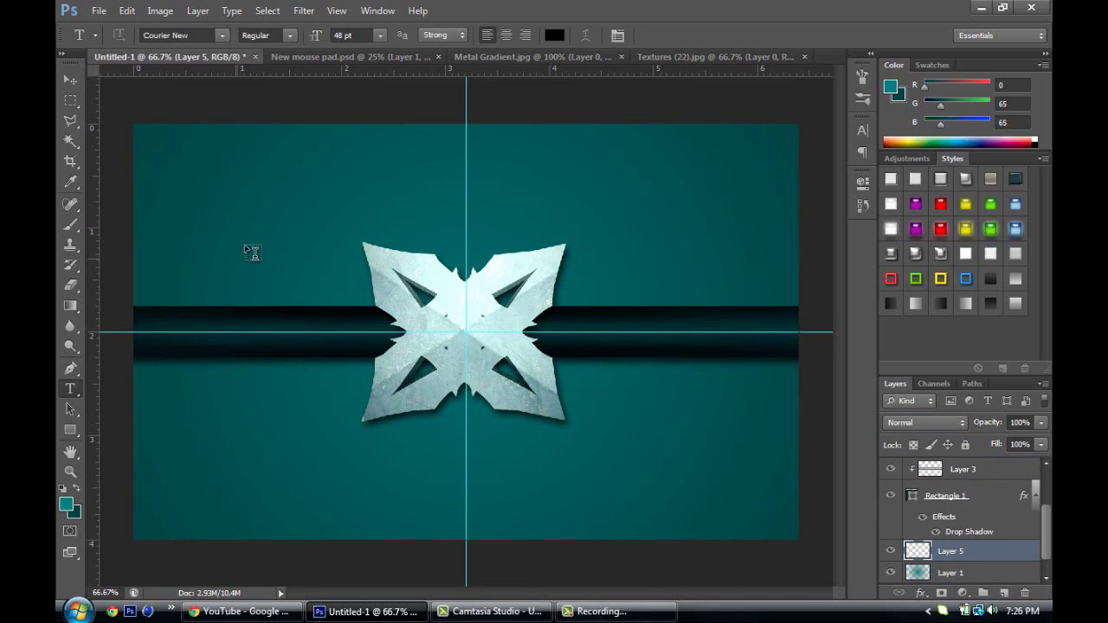
{"action": "left_click", "coordinate": [247, 240]}
{"action": "type", "text": "DevDesignsGFX"}
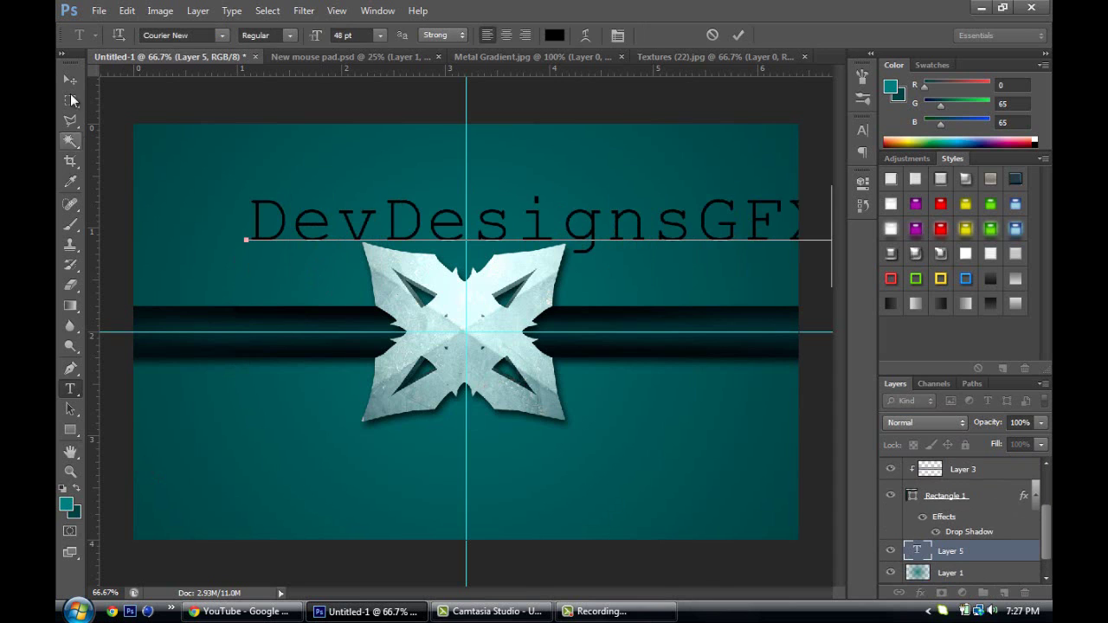
Move the DevDesignsGFX text to the canvas's upper-left corner and stretch its width to about 114.6% to span the canvas
{"action": "left_click", "coordinate": [71, 81]}
{"action": "left_click_drag", "start_coordinate": [310, 222], "coordinate": [190, 150]}
{"action": "key", "text": "ctrl+t"}
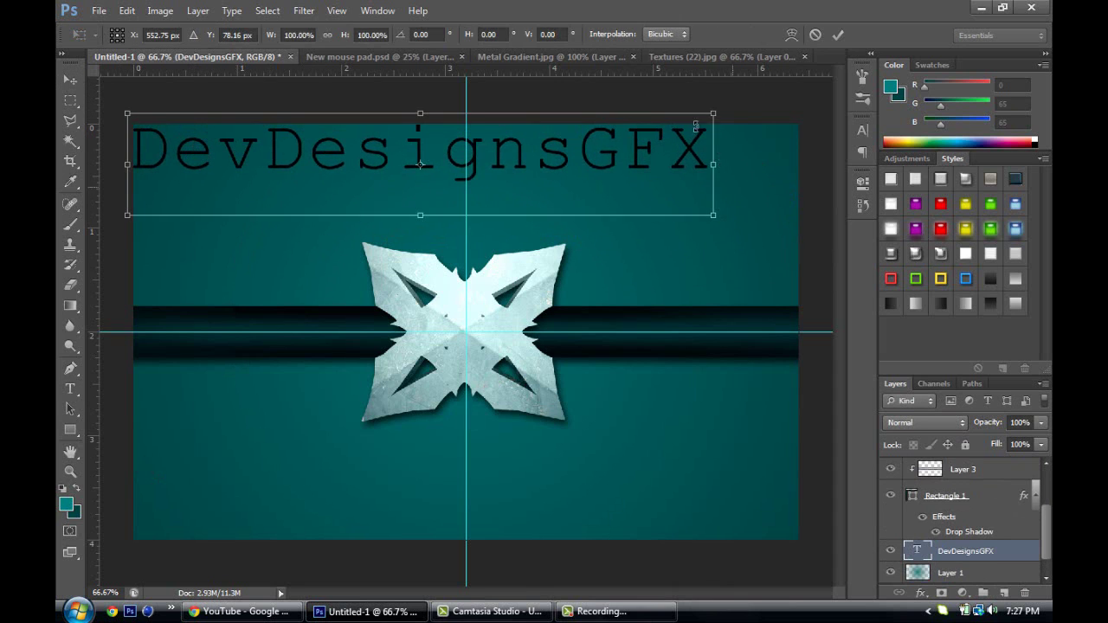
{"action": "left_click_drag", "start_coordinate": [717, 163], "coordinate": [805, 171]}
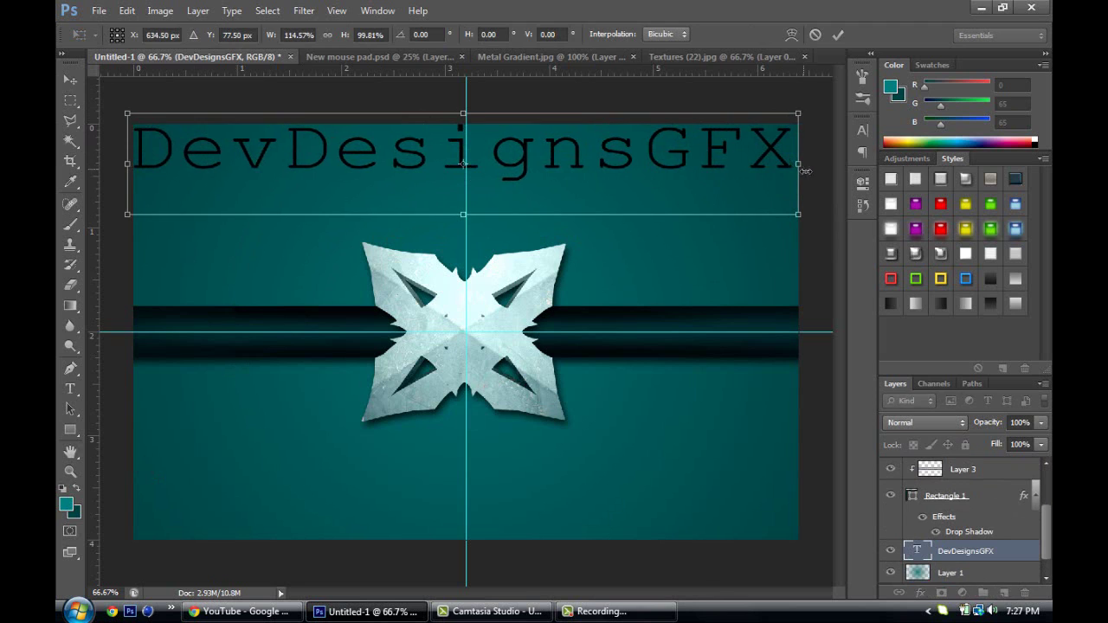
{"action": "key", "text": "Return"}
Duplicate the DevDesignsGFX text repeatedly and stack the copies downward into eight evenly spaced rows
{"action": "left_click_drag", "start_coordinate": [994, 552], "coordinate": [1005, 594]}
{"action": "left_click_drag", "start_coordinate": [595, 174], "coordinate": [596, 218]}
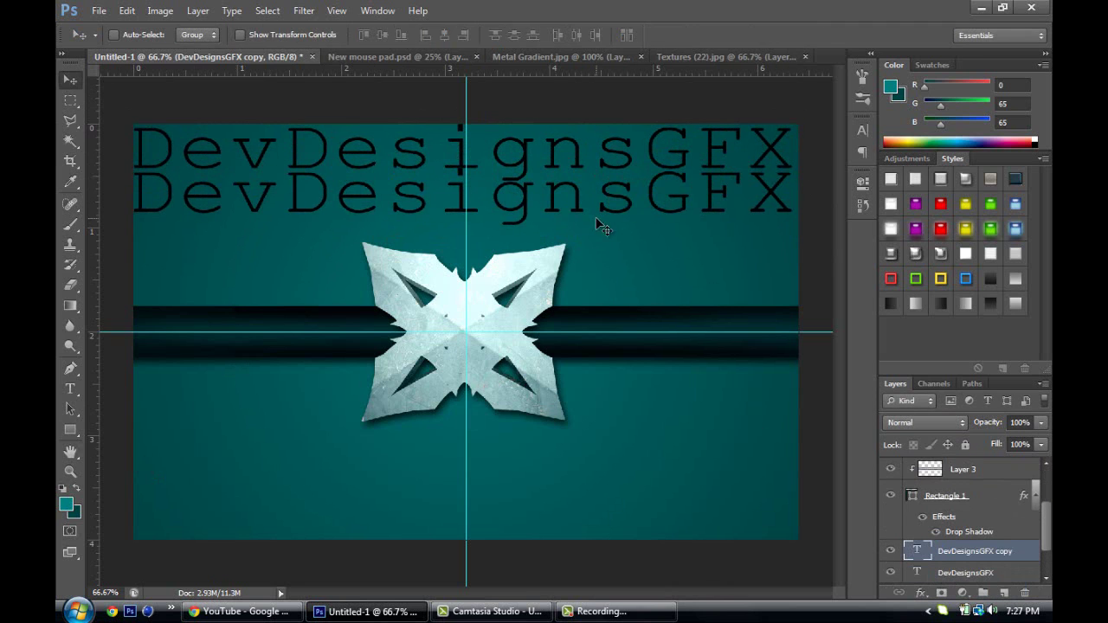
{"action": "left_click", "coordinate": [985, 575], "text": "shift"}
{"action": "left_click_drag", "start_coordinate": [985, 575], "coordinate": [1004, 594]}
{"action": "left_click_drag", "start_coordinate": [569, 217], "coordinate": [569, 298]}
{"action": "left_click", "coordinate": [1000, 535]}
{"action": "left_click_drag", "start_coordinate": [1046, 531], "coordinate": [1004, 594]}
{"action": "left_click", "coordinate": [976, 554], "text": "shift"}
{"action": "left_click_drag", "start_coordinate": [660, 355], "coordinate": [646, 437]}
Duplicate two text rows, place the copies below the last row and nudge them right to align with the rows above
{"action": "left_click", "coordinate": [1018, 482]}
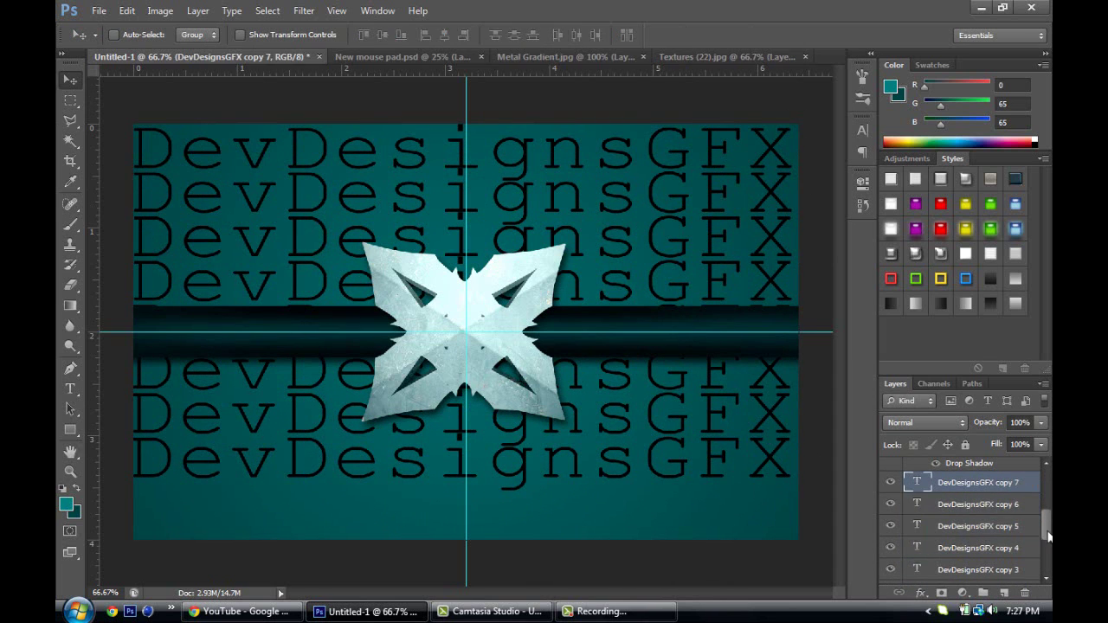
{"action": "left_click_drag", "start_coordinate": [1047, 532], "coordinate": [1047, 557]}
{"action": "left_click", "coordinate": [989, 529]}
{"action": "left_click", "coordinate": [986, 509], "text": "shift"}
{"action": "left_click_drag", "start_coordinate": [984, 526], "coordinate": [1004, 593]}
{"action": "left_click_drag", "start_coordinate": [688, 292], "coordinate": [673, 504]}
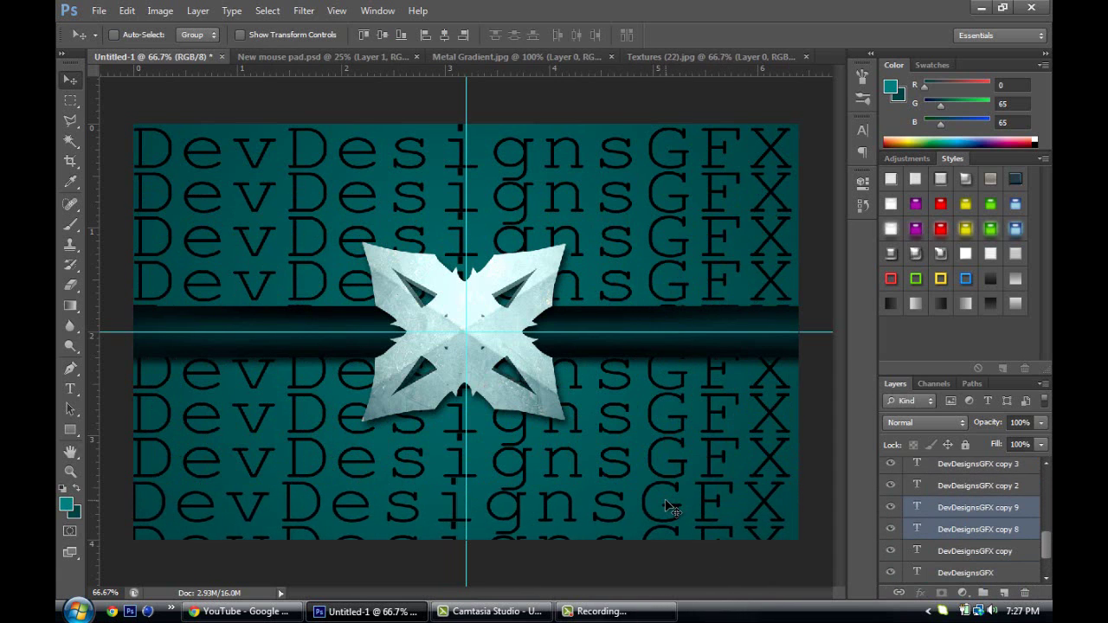
{"action": "key", "text": "Right"}
{"action": "key", "text": "Right"}
{"action": "key", "text": "Right"}
{"action": "key", "text": "Right"}
{"action": "key", "text": "Right"}
{"action": "key", "text": "Right"}
{"action": "key", "text": "Right"}
{"action": "key", "text": "Right"}
Group all the DevDesignsGFX text layers and check the group's contents
{"action": "left_click_drag", "start_coordinate": [1046, 550], "coordinate": [985, 596]}
{"action": "left_click", "coordinate": [1010, 531]}
{"action": "left_click", "coordinate": [1003, 532], "text": "shift"}
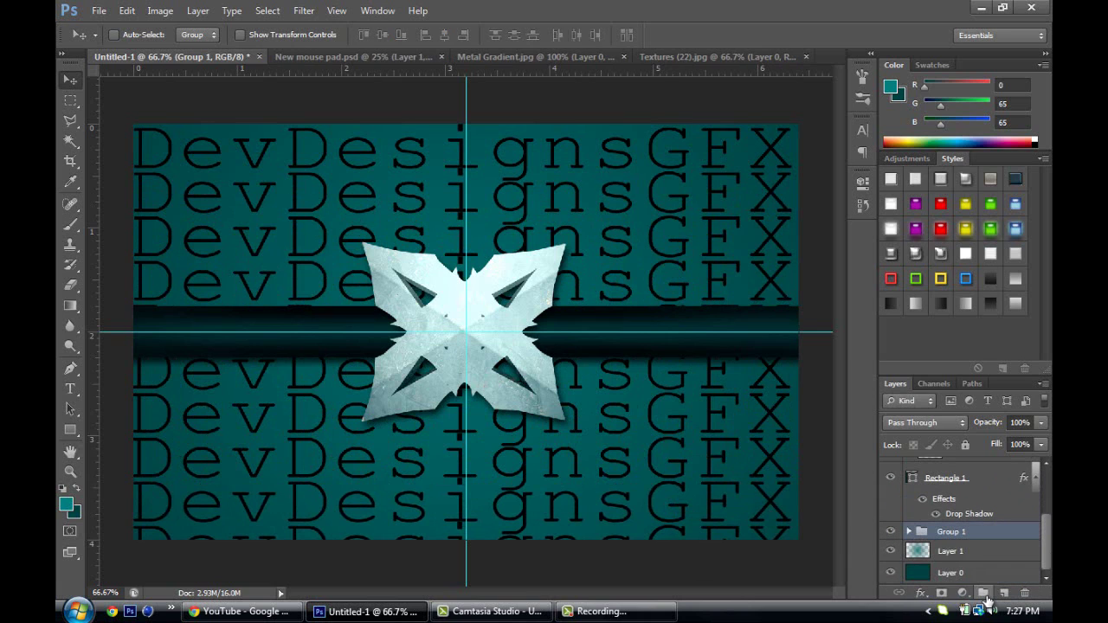
{"action": "left_click", "coordinate": [909, 532]}
{"action": "left_click_drag", "start_coordinate": [1047, 514], "coordinate": [1048, 520]}
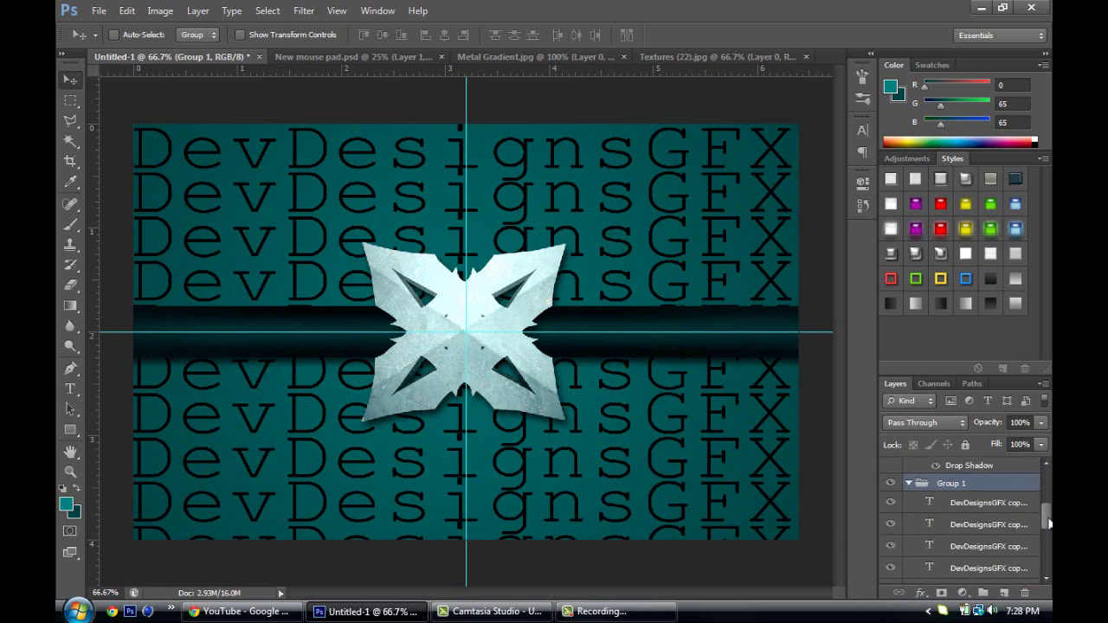
{"action": "left_click", "coordinate": [908, 481]}
Scale the text group to about 101.1% width and 91.5% height so it fits the canvas edges
{"action": "key", "text": "ctrl+t"}
{"action": "left_click_drag", "start_coordinate": [792, 126], "coordinate": [798, 126]}
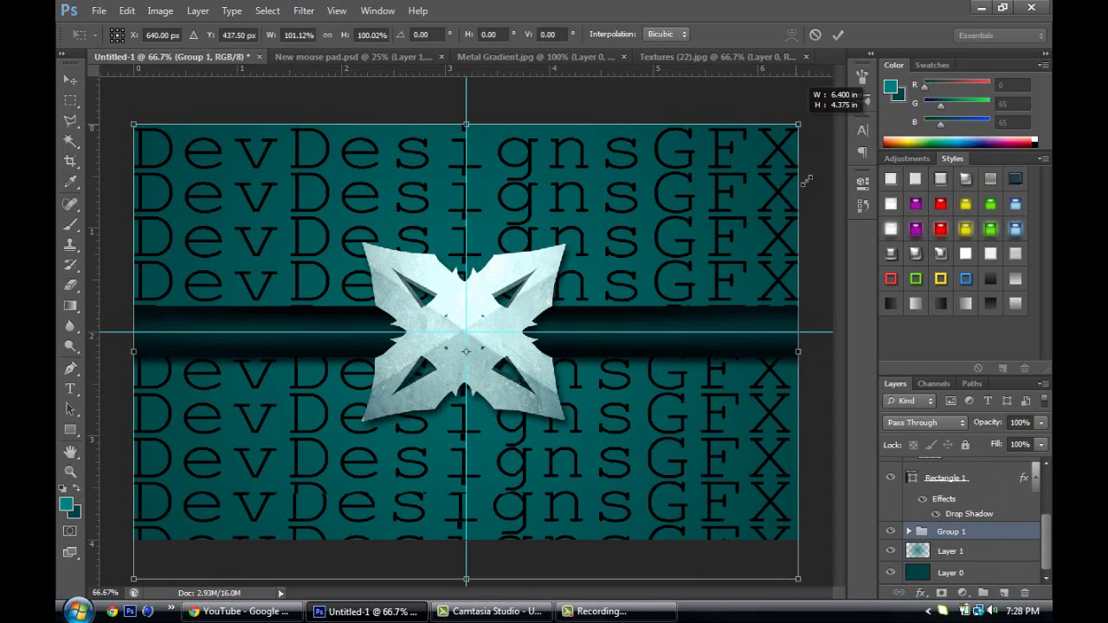
{"action": "left_click_drag", "start_coordinate": [466, 578], "coordinate": [467, 540]}
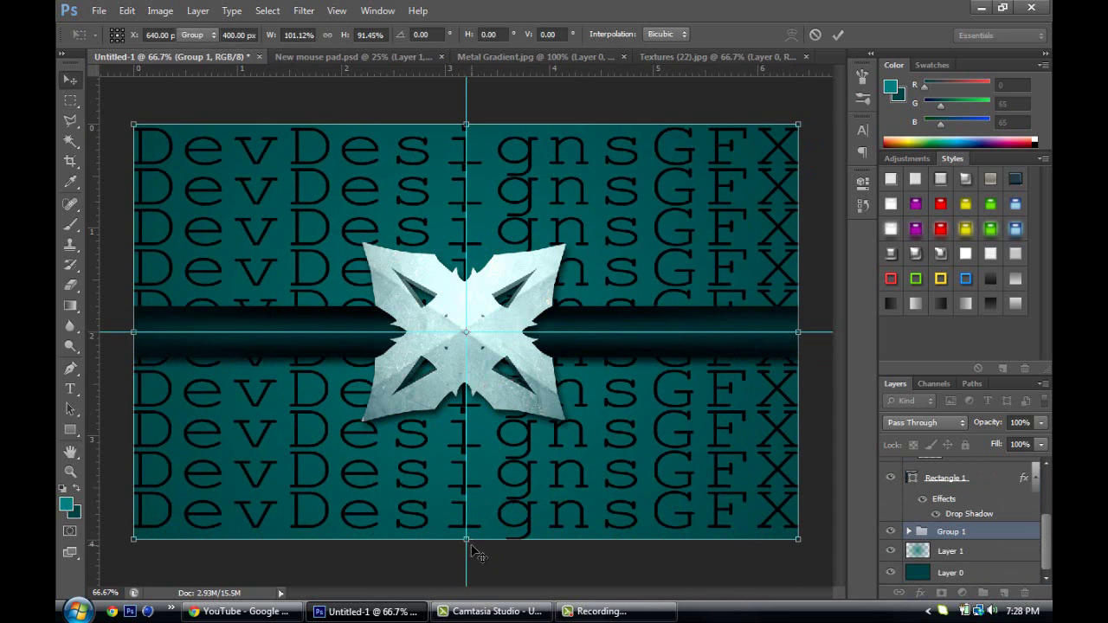
{"action": "key", "text": "Return"}
Rotate the text group about -29° and enlarge it to about 118% width and 170% height so it covers the canvas
{"action": "key", "text": "ctrl+t"}
{"action": "left_click_drag", "start_coordinate": [816, 542], "coordinate": [819, 344]}
{"action": "left_click_drag", "start_coordinate": [175, 499], "coordinate": [138, 530]}
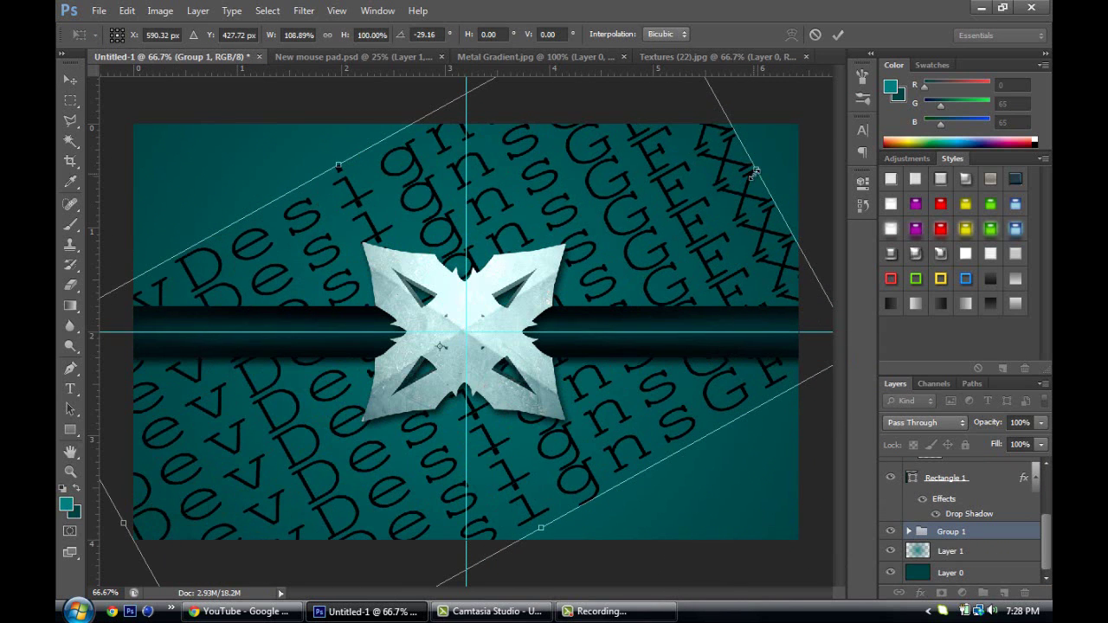
{"action": "left_click_drag", "start_coordinate": [754, 173], "coordinate": [800, 129]}
{"action": "left_click_drag", "start_coordinate": [363, 148], "coordinate": [235, 49]}
{"action": "left_click_drag", "start_coordinate": [568, 513], "coordinate": [742, 578]}
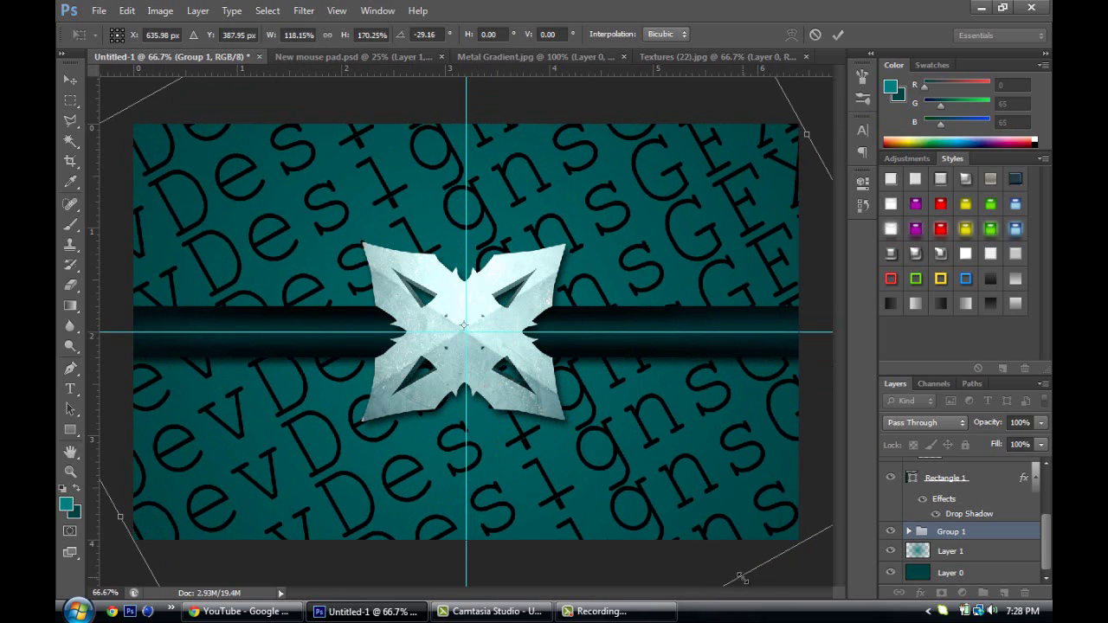
{"action": "key", "text": "Return"}
Lower the text group's opacity to 8%
{"action": "left_click_drag", "start_coordinate": [998, 421], "coordinate": [919, 423]}
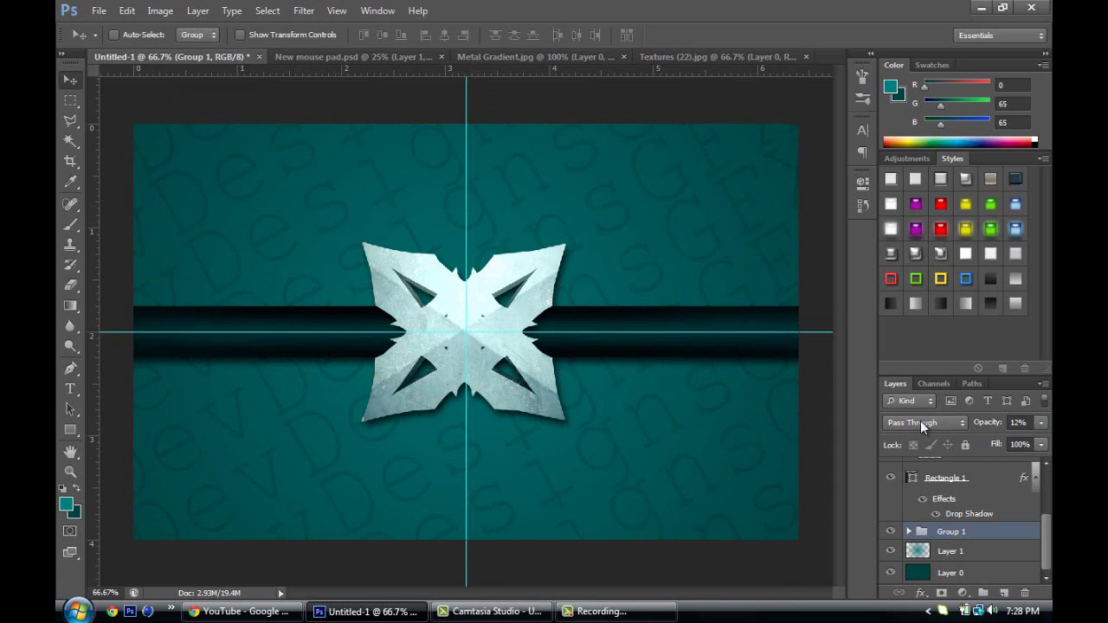
{"action": "key", "text": "5"}
{"action": "left_click", "coordinate": [976, 425]}
{"action": "type", "text": "1510"}
Open Media_Militia_Particles025.png from the Particles folder under Effects in the Stock picture folder
{"action": "left_click", "coordinate": [99, 10]}
{"action": "left_click", "coordinate": [111, 49]}
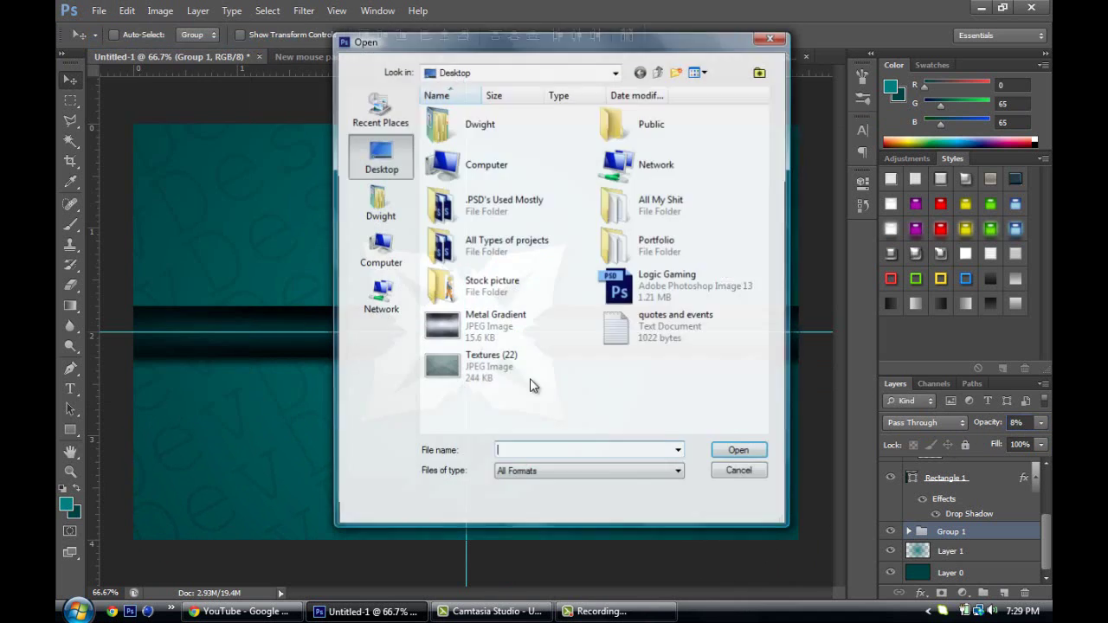
{"action": "double_click", "coordinate": [511, 284]}
{"action": "double_click", "coordinate": [575, 220]}
{"action": "double_click", "coordinate": [518, 149]}
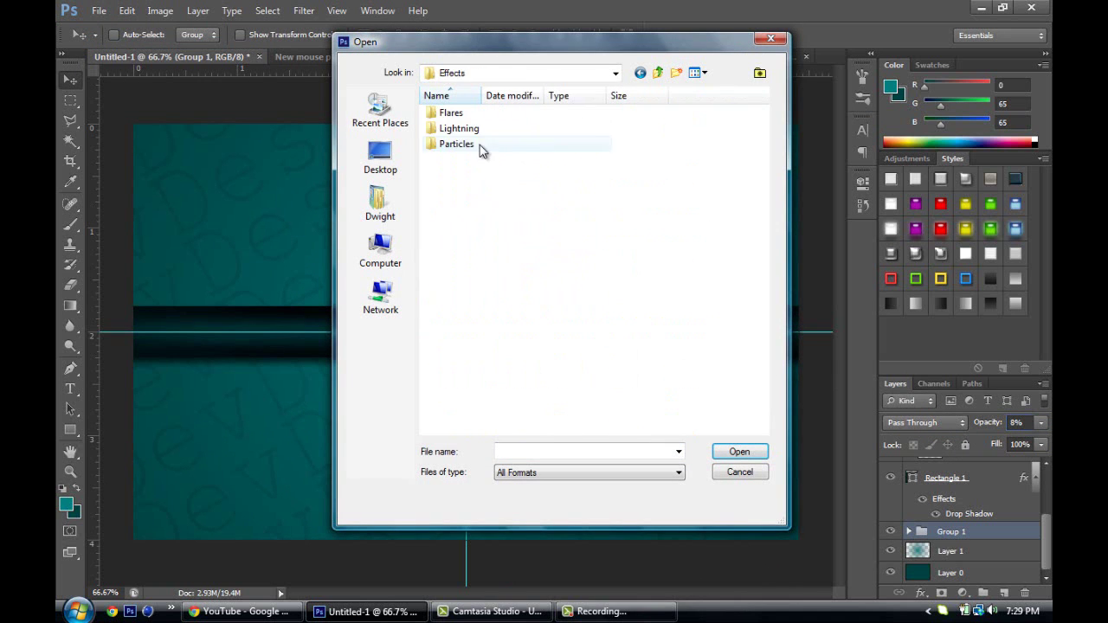
{"action": "double_click", "coordinate": [481, 146]}
{"action": "scroll", "coordinate": [663, 290], "scroll_direction": "down", "scroll_amount": 3}
{"action": "left_click", "coordinate": [704, 405]}
{"action": "double_click", "coordinate": [706, 407]}
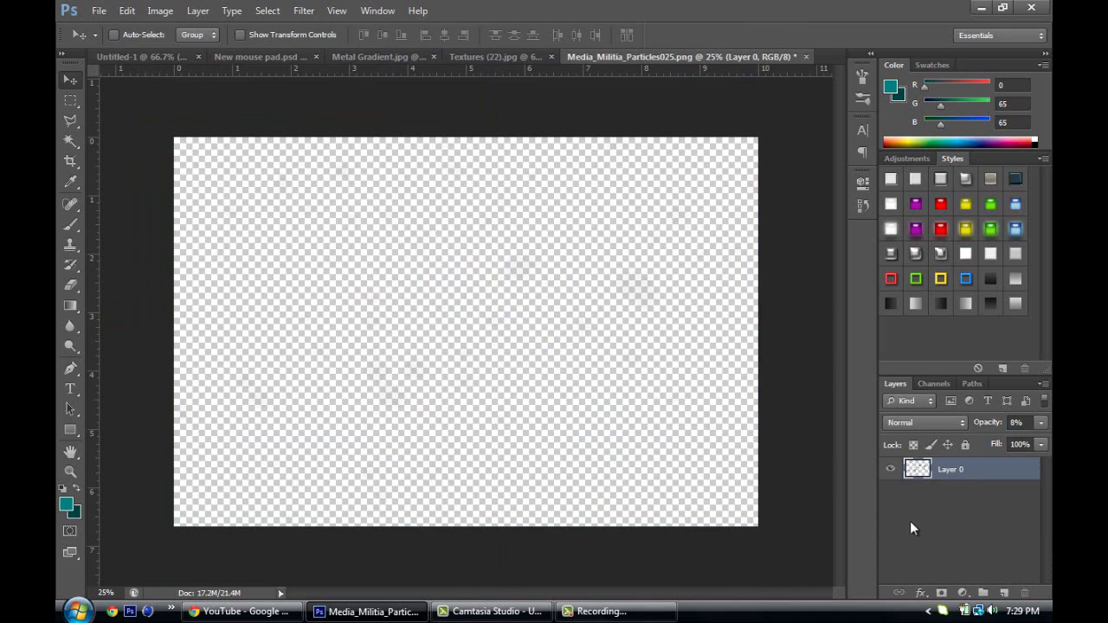
Copy the particles from their layer and paste them into Untitled-1 above the text group
{"action": "left_click", "coordinate": [913, 471], "text": "ctrl"}
{"action": "key", "text": "ctrl+c"}
{"action": "left_click", "coordinate": [153, 58]}
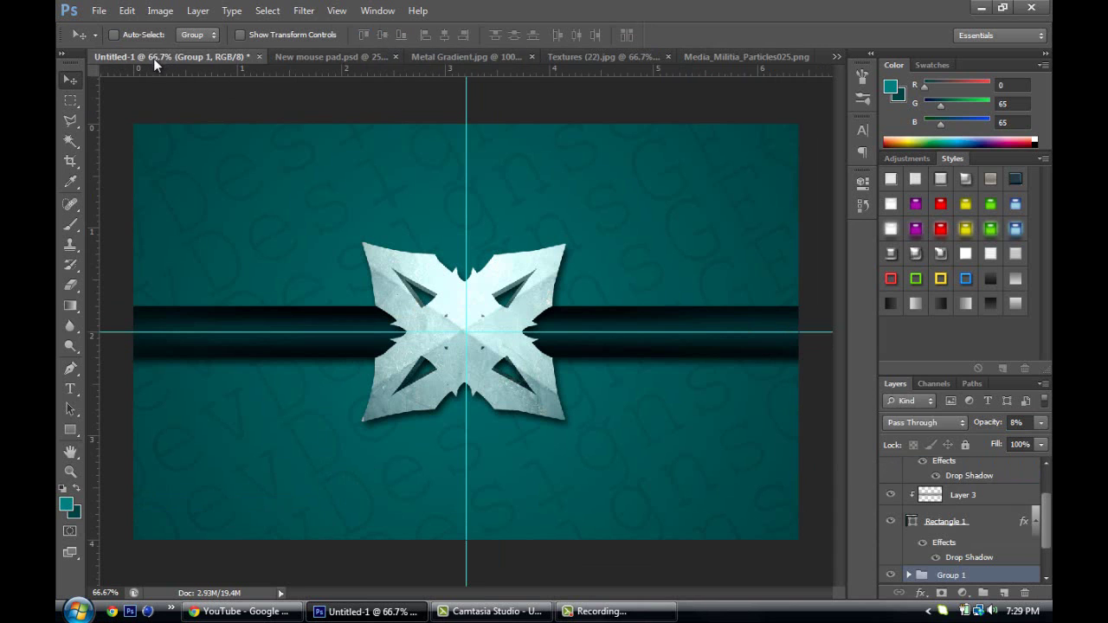
{"action": "key", "text": "ctrl+v"}
Scale the particles to about 42.8% width and 39.8% height, rotated about 20.5° across the canvas, with 50% opacity
{"action": "key", "text": "ctrl+t"}
{"action": "left_click_drag", "start_coordinate": [133, 124], "coordinate": [711, 541]}
{"action": "left_click_drag", "start_coordinate": [727, 556], "coordinate": [474, 258]}
{"action": "left_click_drag", "start_coordinate": [577, 283], "coordinate": [234, 203]}
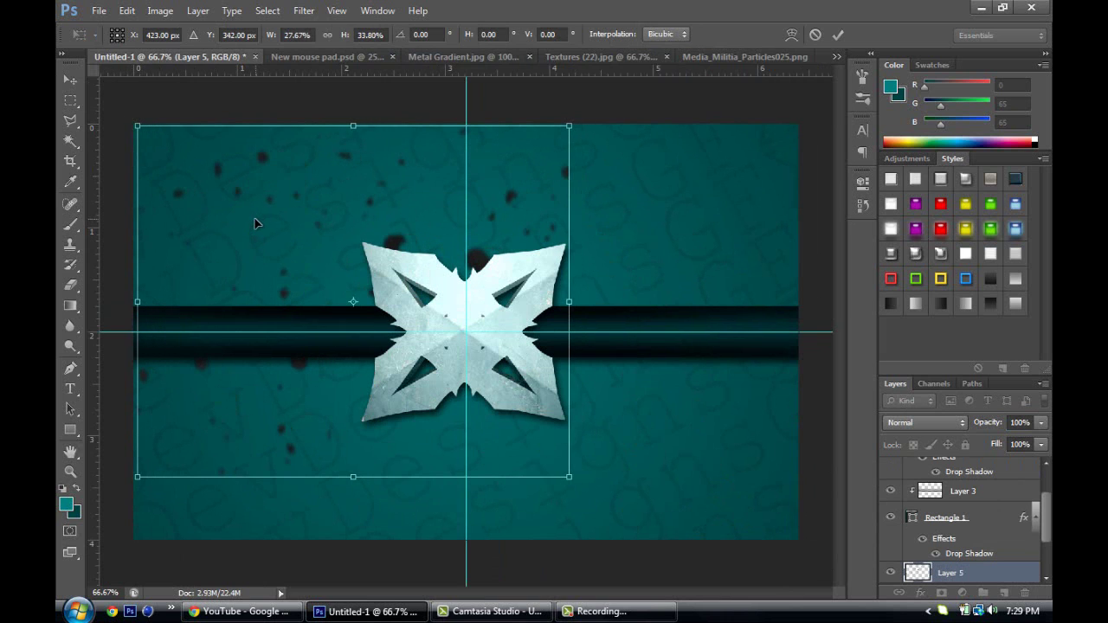
{"action": "key", "text": "Left"}
{"action": "key", "text": "Left"}
{"action": "key", "text": "Left"}
{"action": "key", "text": "Left"}
{"action": "key", "text": "Left"}
{"action": "left_click_drag", "start_coordinate": [571, 477], "coordinate": [708, 615]}
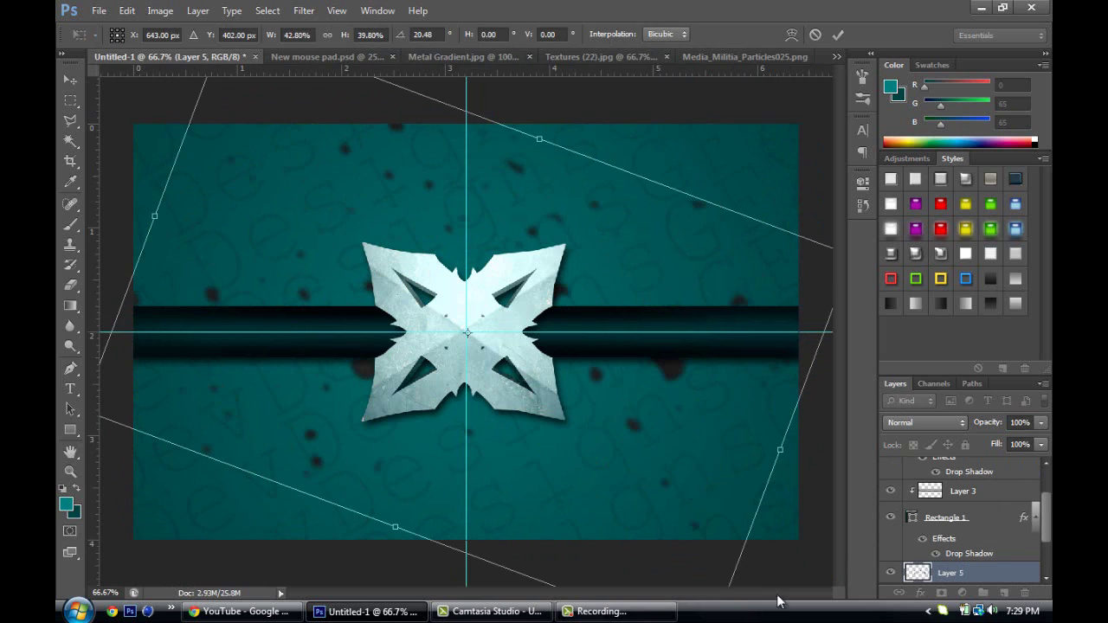
{"action": "key", "text": "Return"}
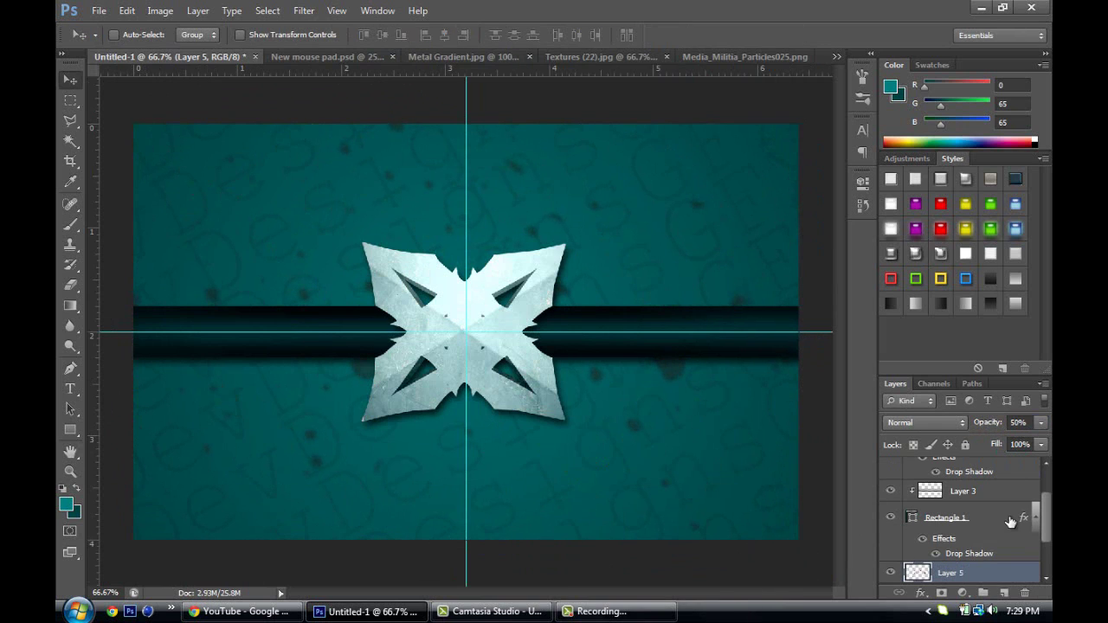
Set the text group's opacity to 4% and reselect the particles layer
{"action": "scroll", "coordinate": [1010, 521], "scroll_direction": "down", "scroll_amount": 2}
{"action": "left_click", "coordinate": [966, 535]}
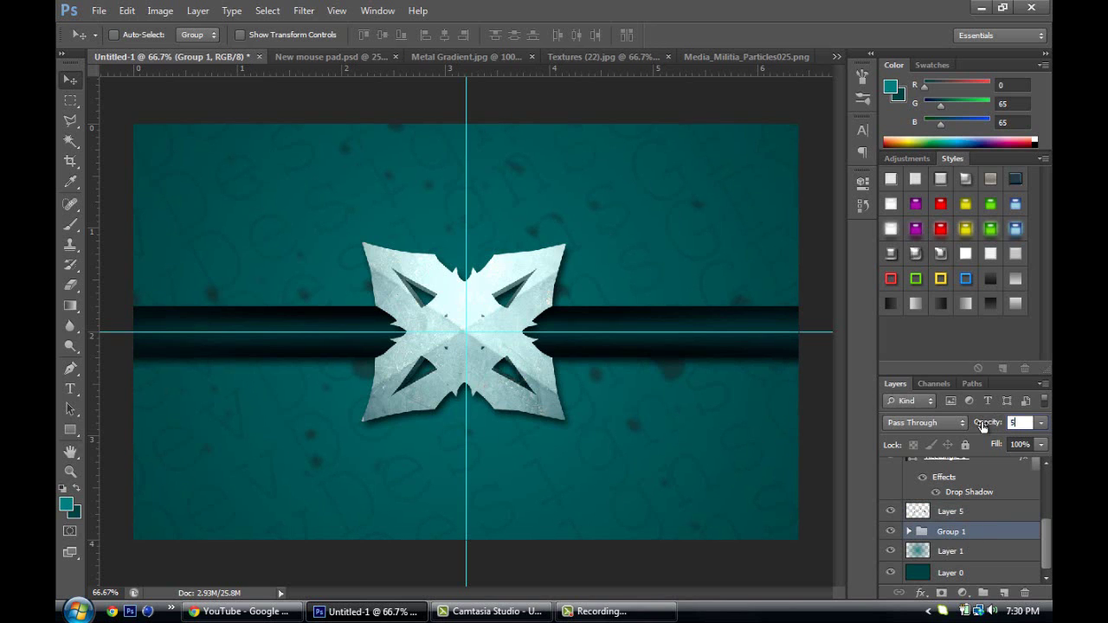
{"action": "left_click", "coordinate": [1020, 423]}
{"action": "type", "text": "5"}
{"action": "key", "text": "BackSpace"}
{"action": "type", "text": "4"}
{"action": "left_click", "coordinate": [987, 506]}
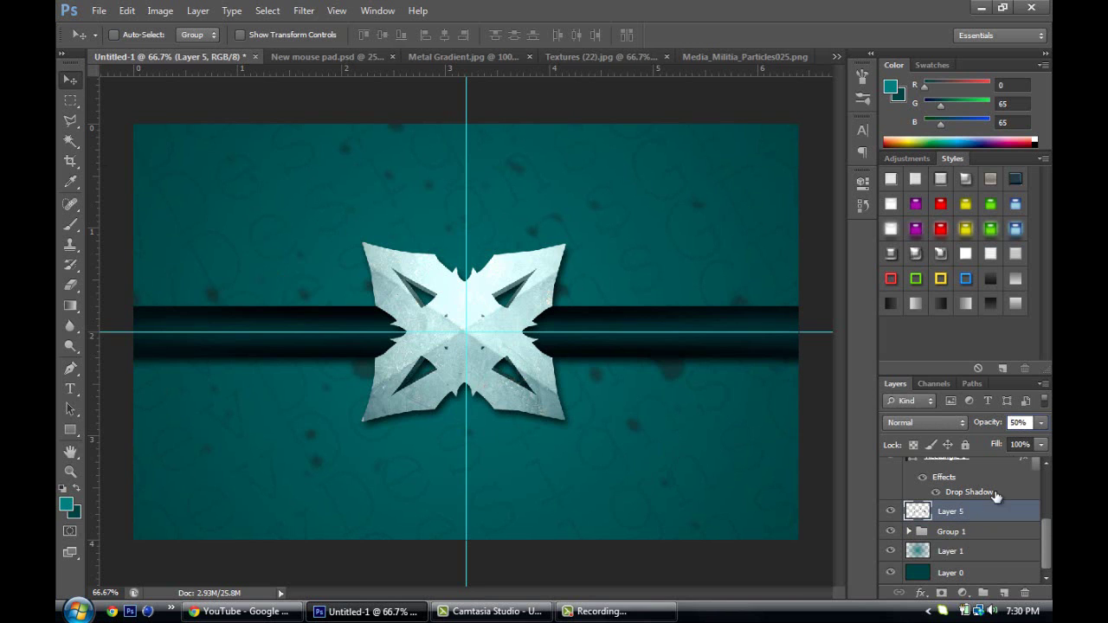
Save a JPEG copy of the design to the Desktop as Wallpaper
{"action": "left_click", "coordinate": [100, 12]}
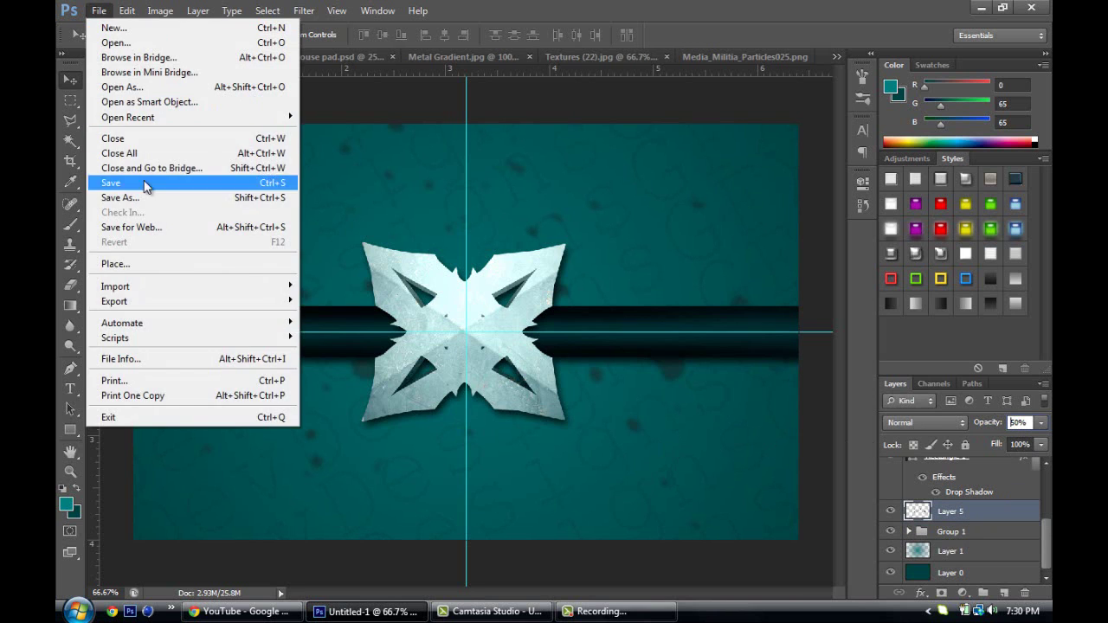
{"action": "left_click", "coordinate": [145, 197]}
{"action": "left_click", "coordinate": [376, 152]}
{"action": "left_click", "coordinate": [592, 339]}
{"action": "left_click", "coordinate": [554, 434]}
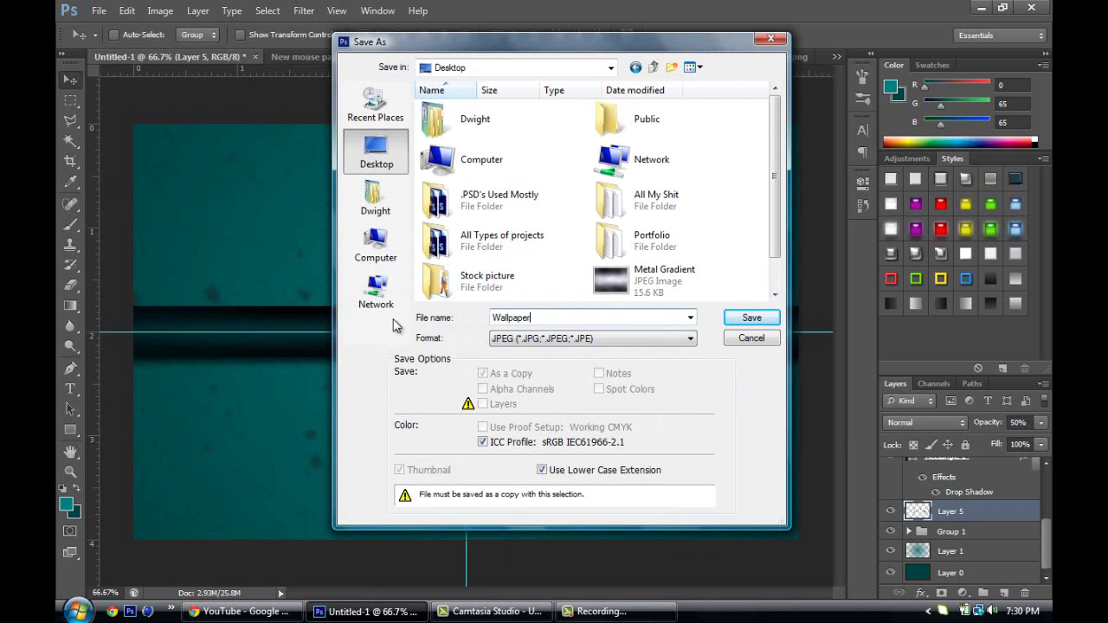
{"action": "left_click", "coordinate": [752, 318]}
{"action": "left_click", "coordinate": [661, 149]}
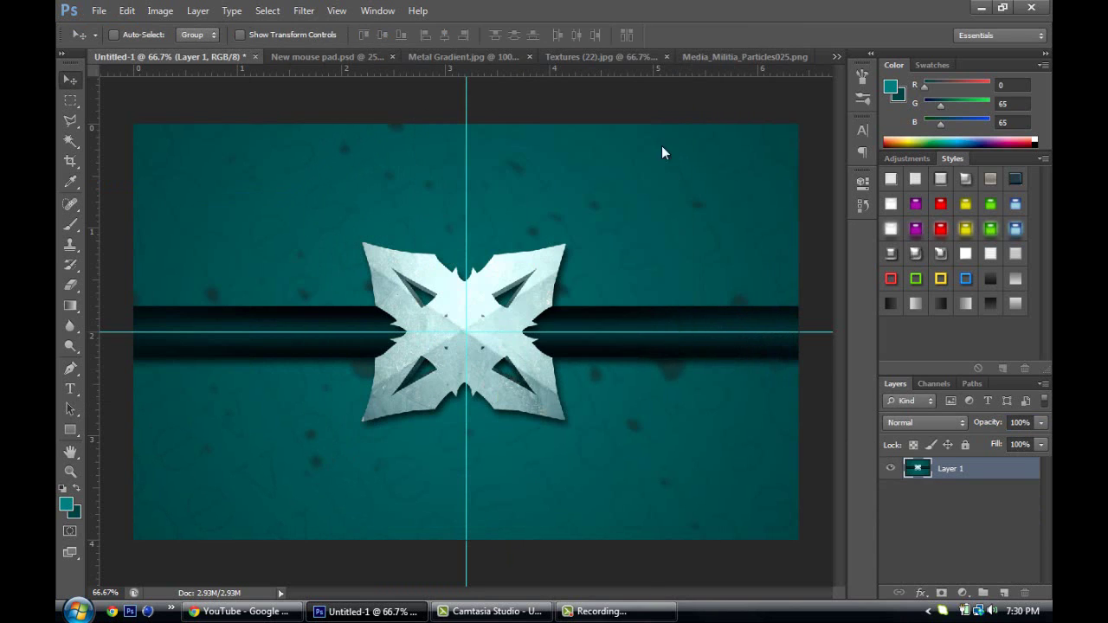
Switch to Magic Bullet Looks and open the Wallpaper image from the Desktop
{"action": "left_click", "coordinate": [174, 611]}
{"action": "left_click", "coordinate": [215, 544]}
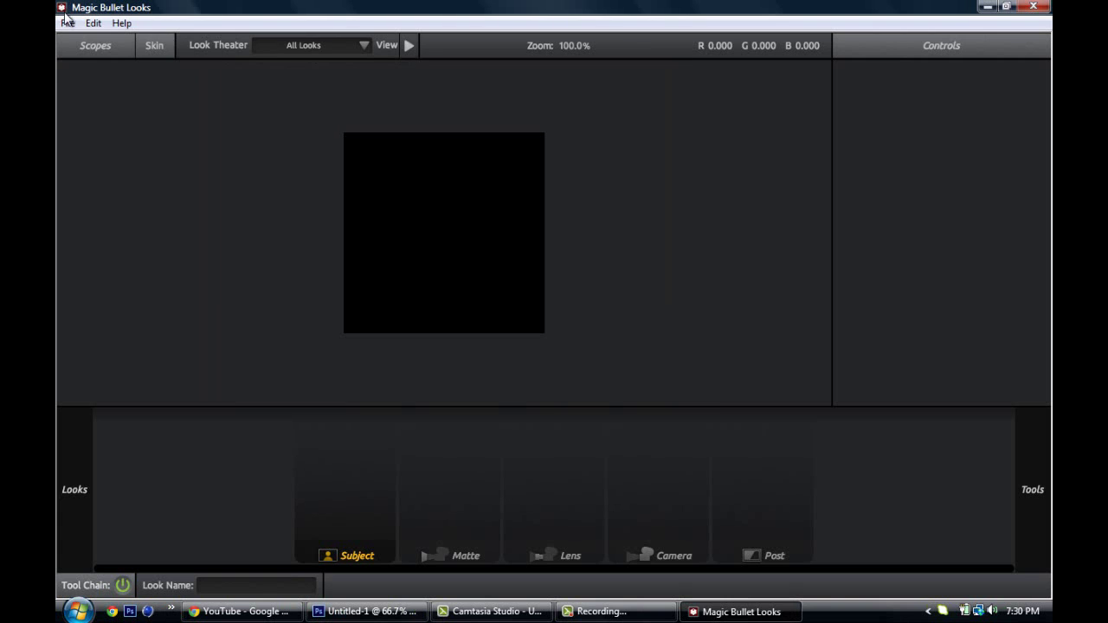
{"action": "left_click", "coordinate": [84, 26]}
{"action": "mouse_move", "coordinate": [68, 24]}
{"action": "left_click", "coordinate": [108, 65]}
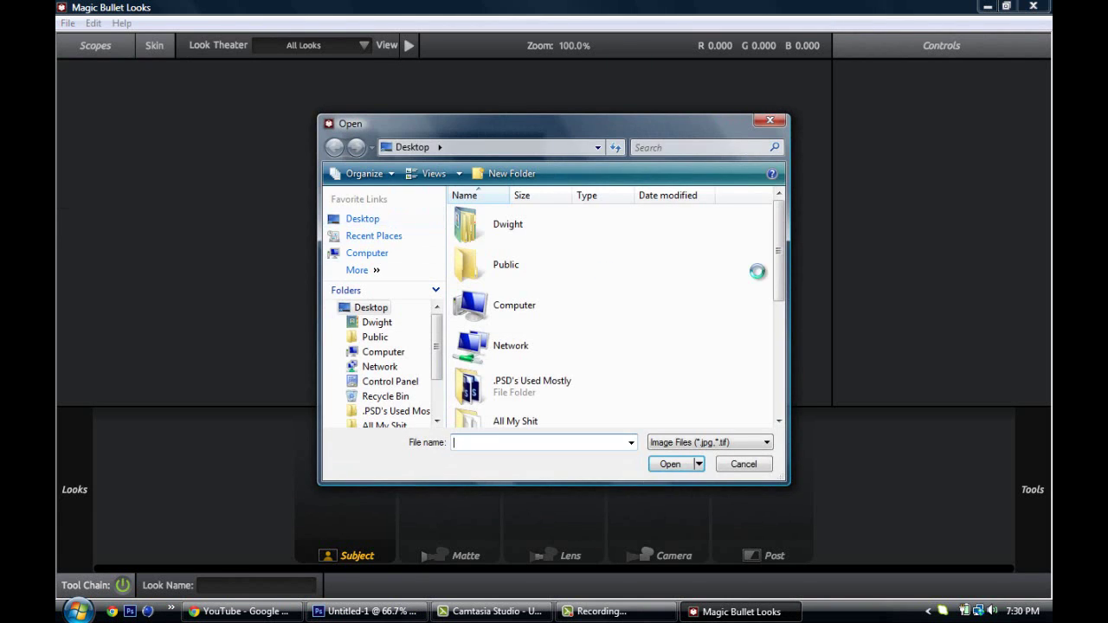
{"action": "left_click_drag", "start_coordinate": [780, 279], "coordinate": [784, 398]}
{"action": "double_click", "coordinate": [544, 400]}
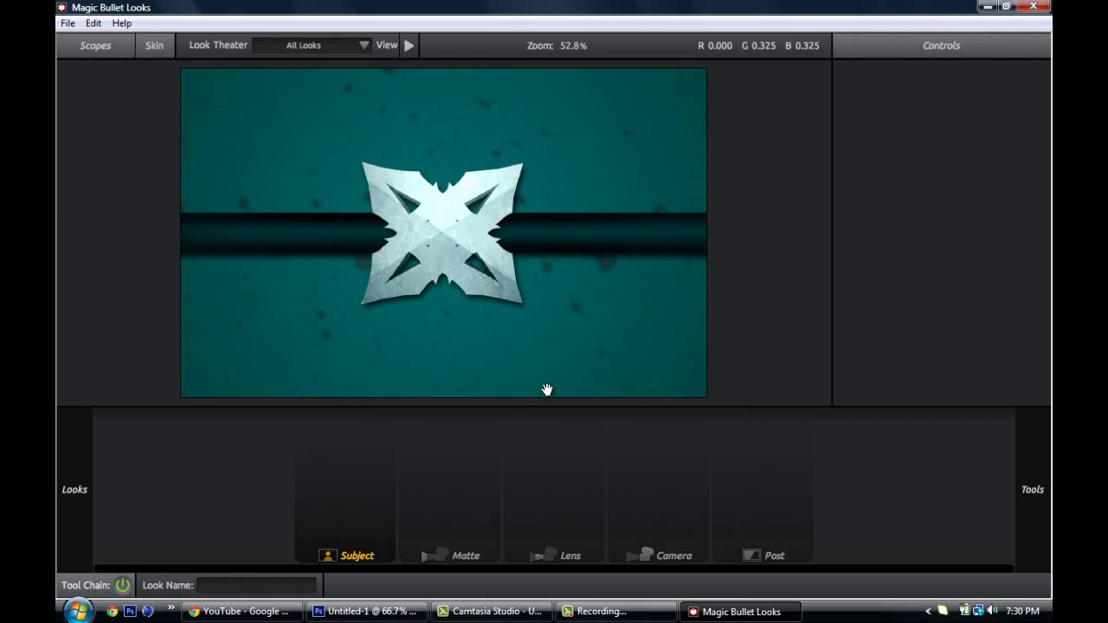
Apply the Blockbuster look to the wallpaper
{"action": "mouse_move", "coordinate": [57, 94]}
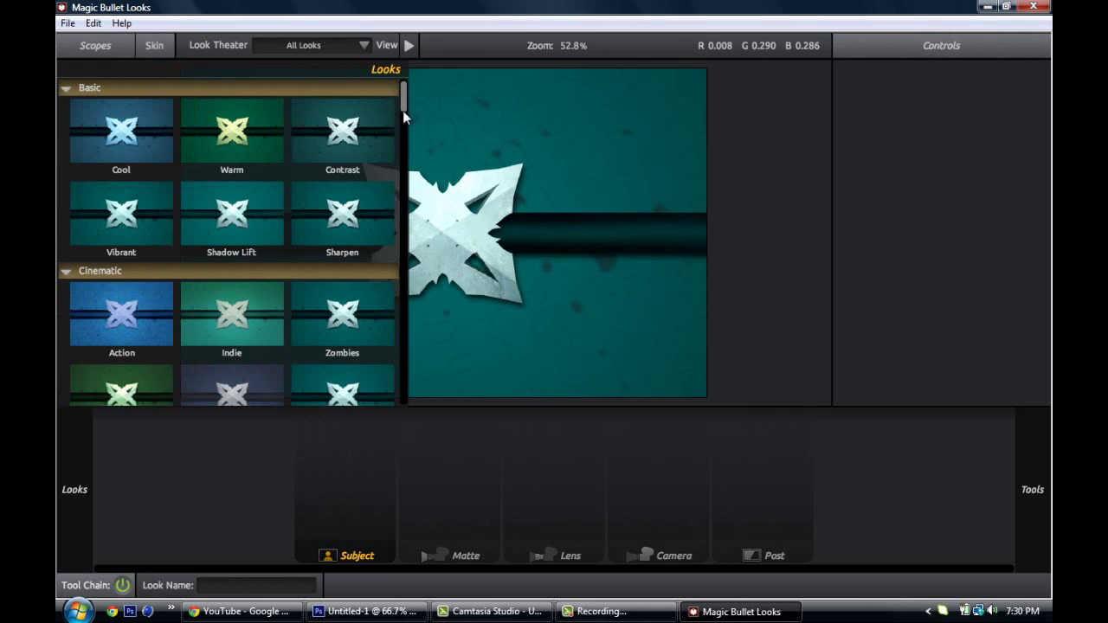
{"action": "scroll", "coordinate": [403, 110], "scroll_direction": "down", "scroll_amount": 3}
{"action": "left_click", "coordinate": [231, 215]}
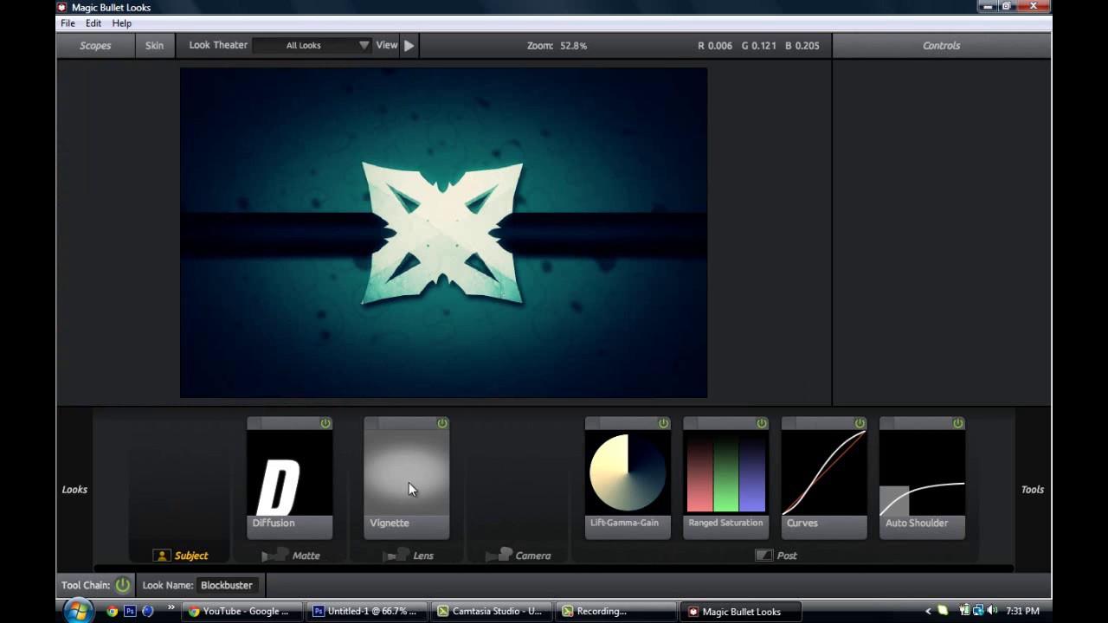
Shape the vignette to a radius of about 0.529 and aspect 1.600, and set the diffusion size to about 10.84%
{"action": "left_click", "coordinate": [411, 489]}
{"action": "left_click_drag", "start_coordinate": [807, 233], "coordinate": [707, 241]}
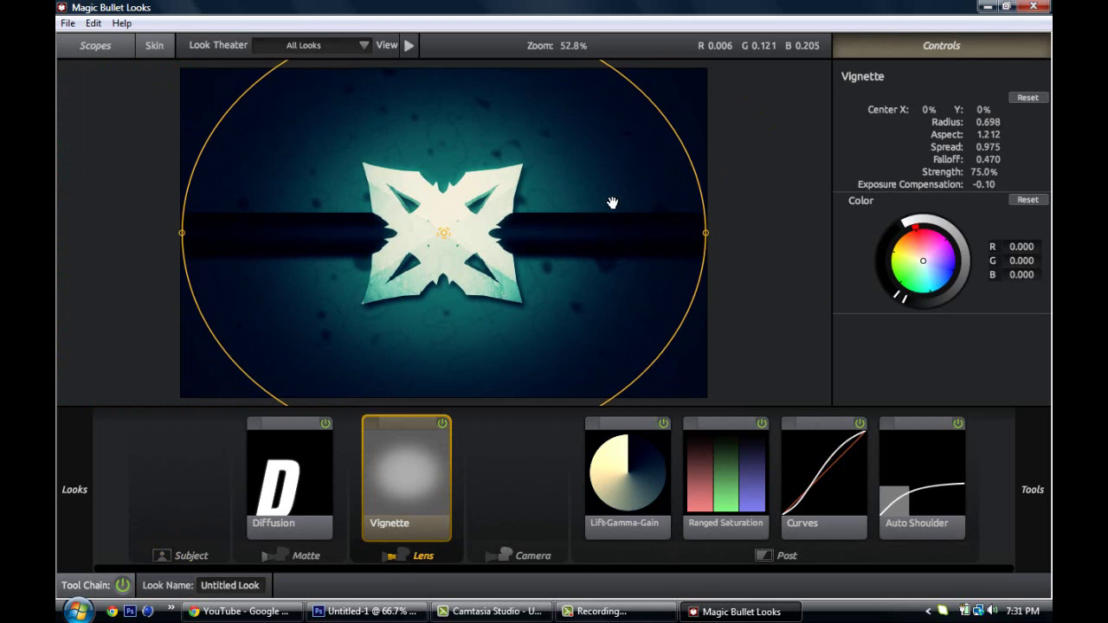
{"action": "scroll", "coordinate": [477, 125], "scroll_direction": "down", "scroll_amount": 2}
{"action": "left_click_drag", "start_coordinate": [445, 69], "coordinate": [445, 109]}
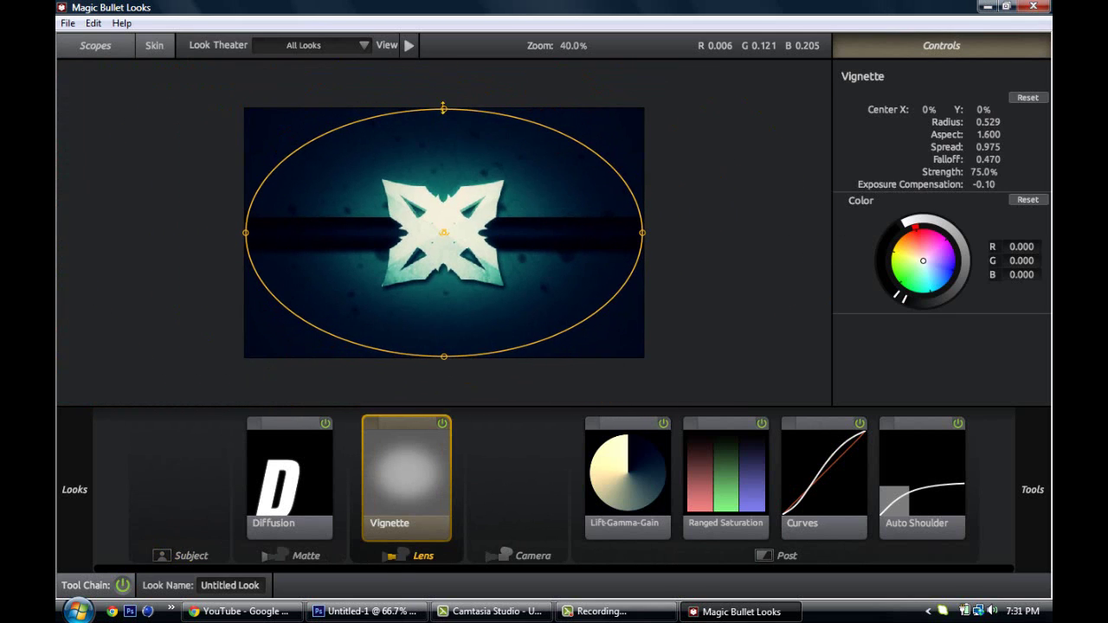
{"action": "left_click", "coordinate": [301, 476]}
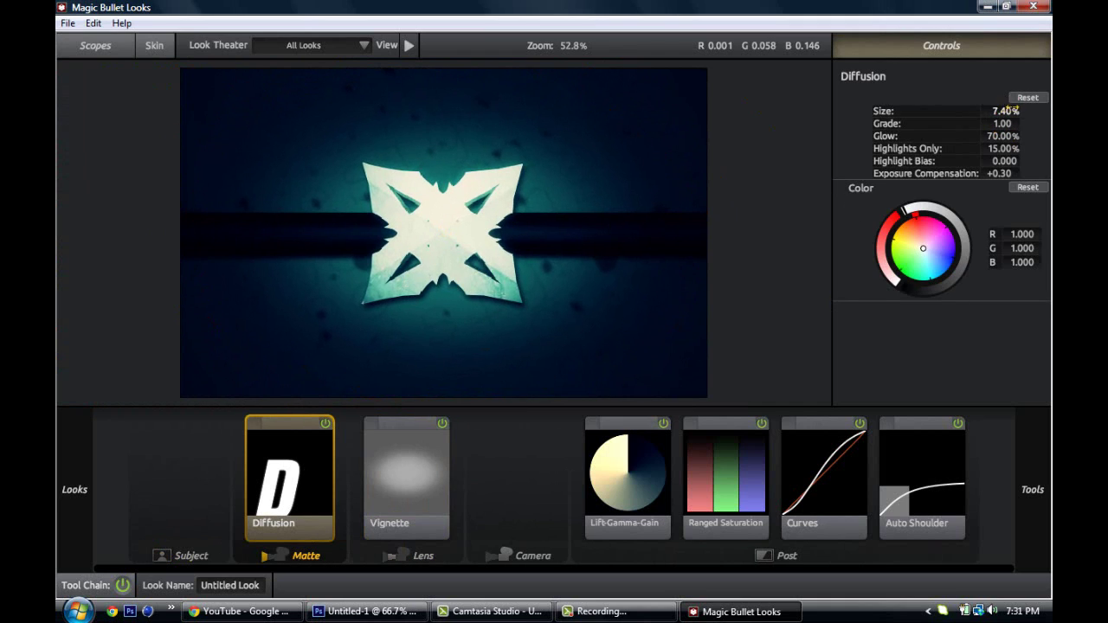
{"action": "left_click_drag", "start_coordinate": [1009, 108], "coordinate": [1001, 112]}
Save the graded image to the Desktop as Wallpaper_out and open the Computer folder
{"action": "left_click", "coordinate": [67, 22]}
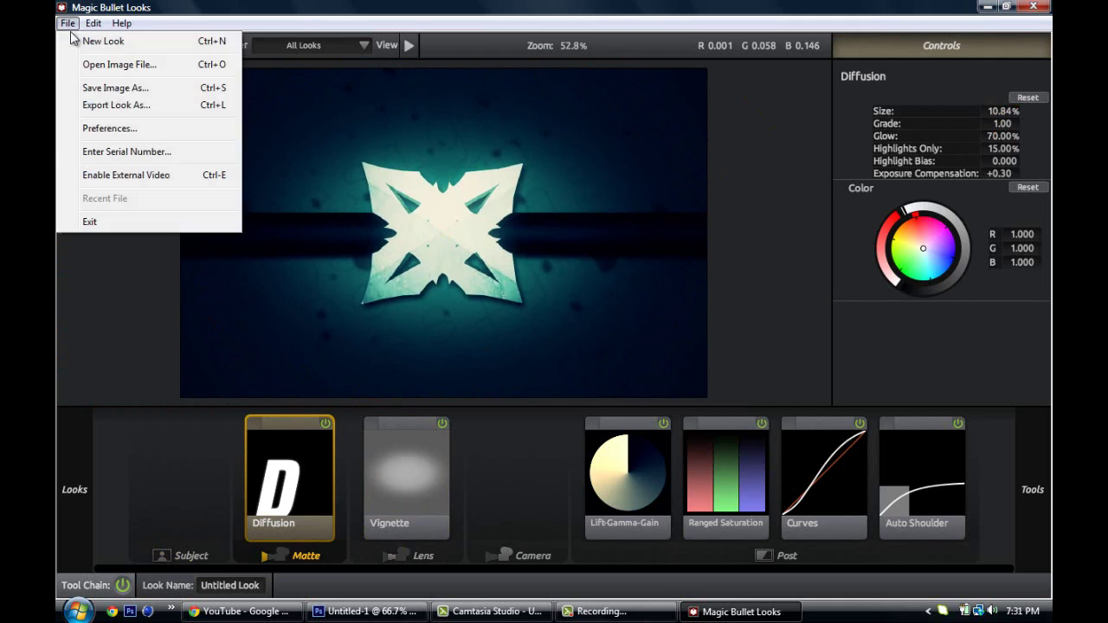
{"action": "left_click", "coordinate": [104, 86]}
{"action": "left_click", "coordinate": [675, 345]}
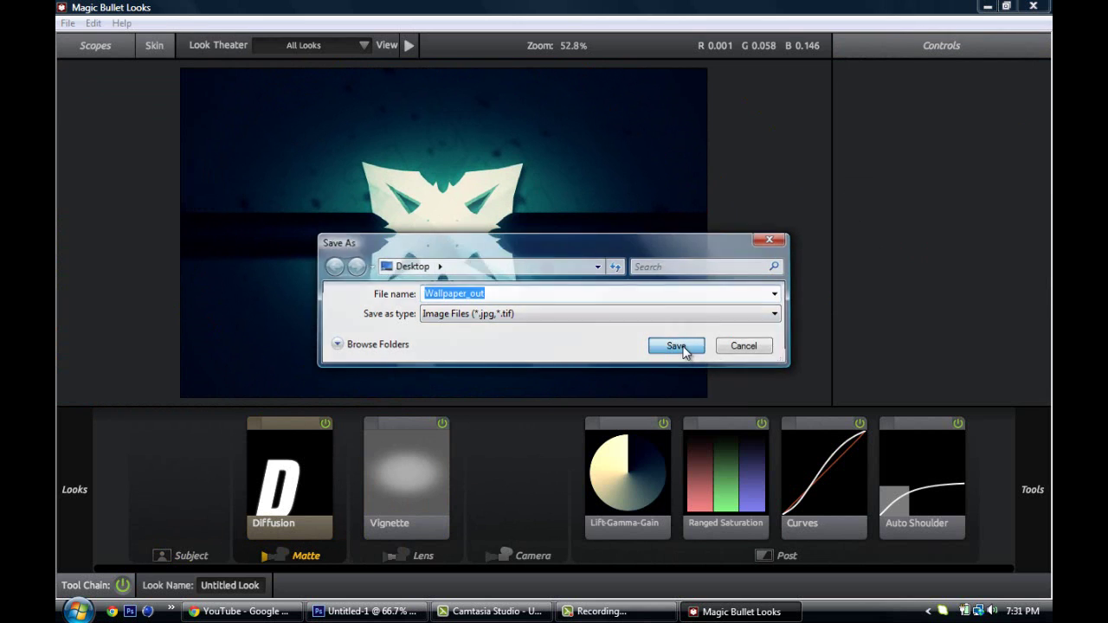
{"action": "left_click", "coordinate": [78, 611]}
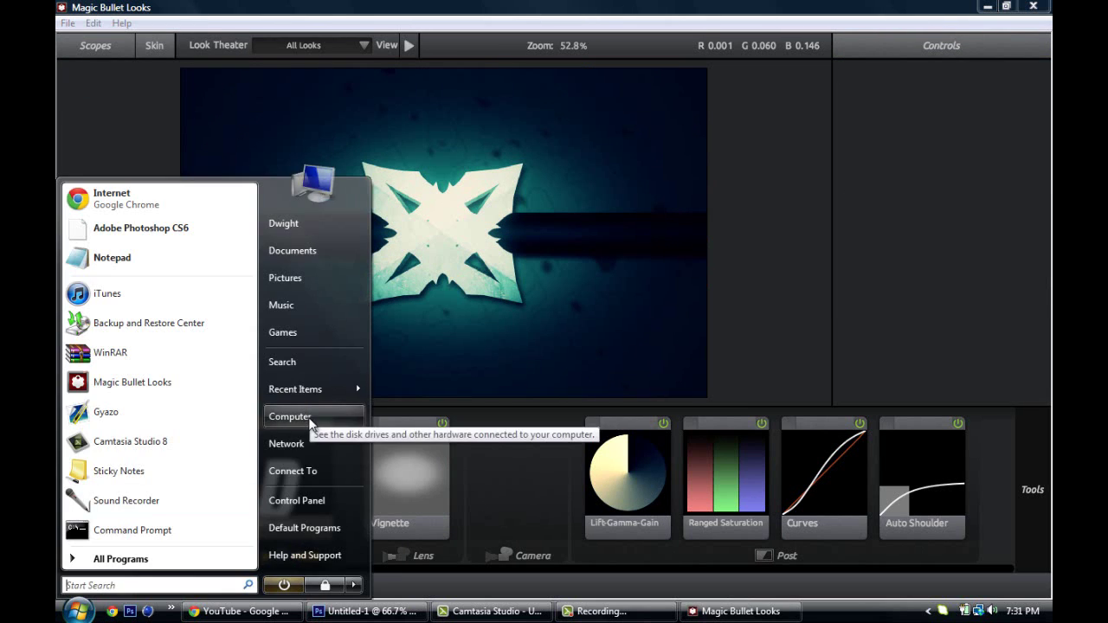
{"action": "left_click", "coordinate": [291, 417]}
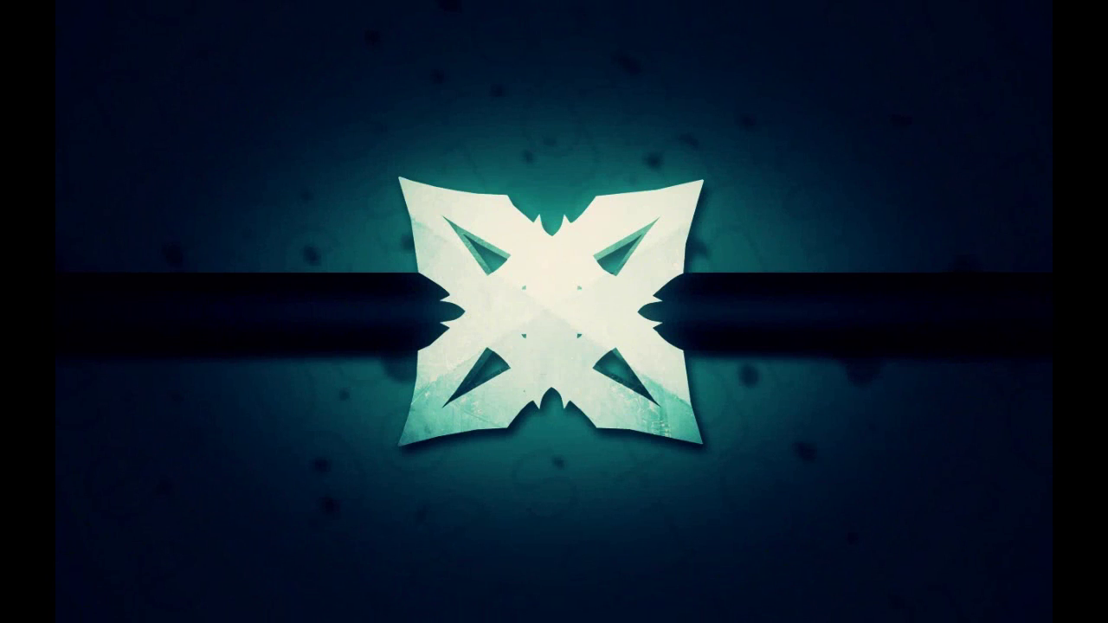